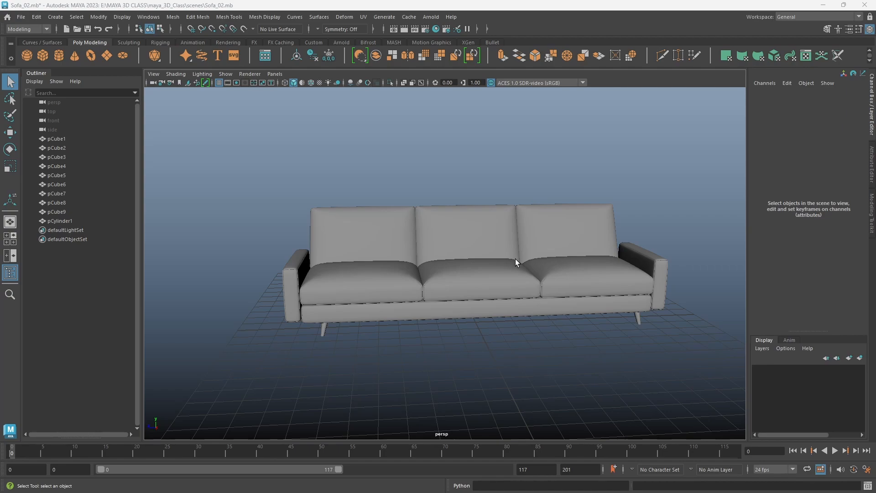
- Open the UV Editor docked beside the perspective viewport and reset the General workspace to its default layout
left_click(364, 17)
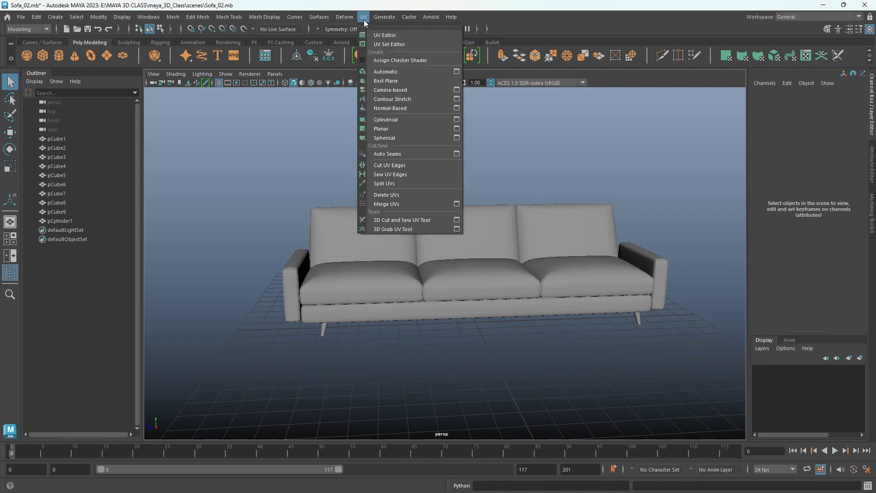
left_click(382, 36)
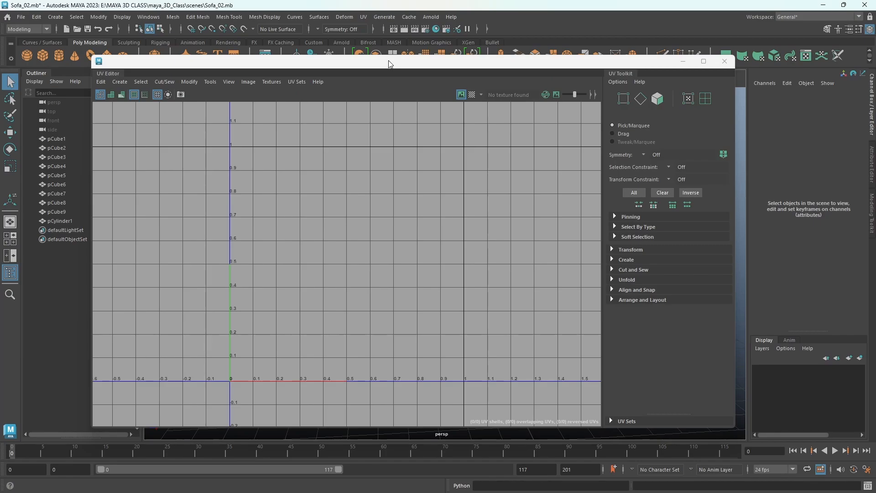
left_click_drag(388, 63, 749, 95)
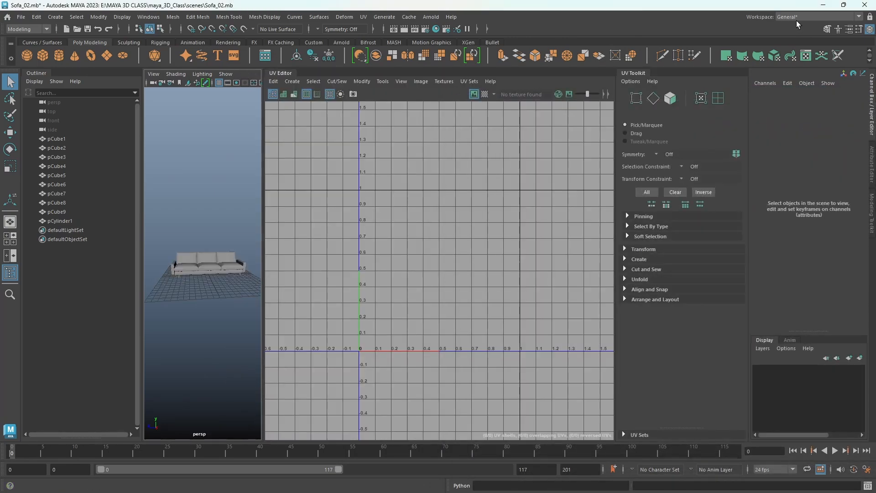
left_click(784, 18)
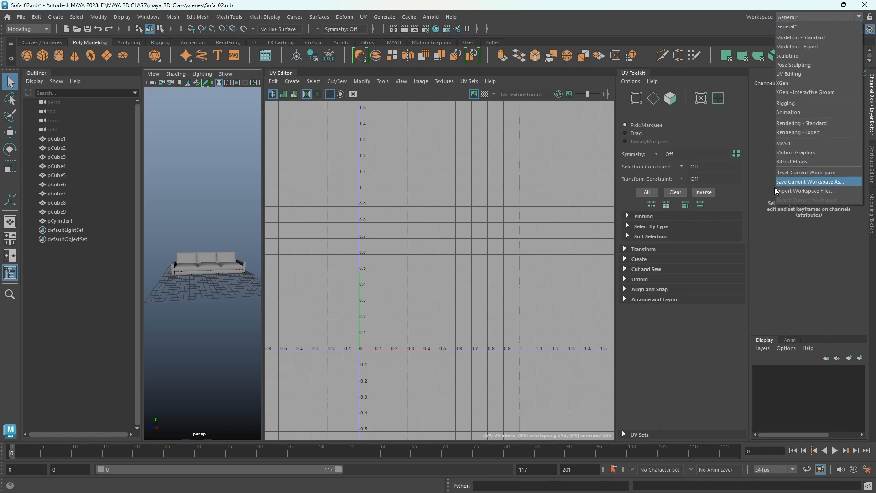
left_click(782, 173)
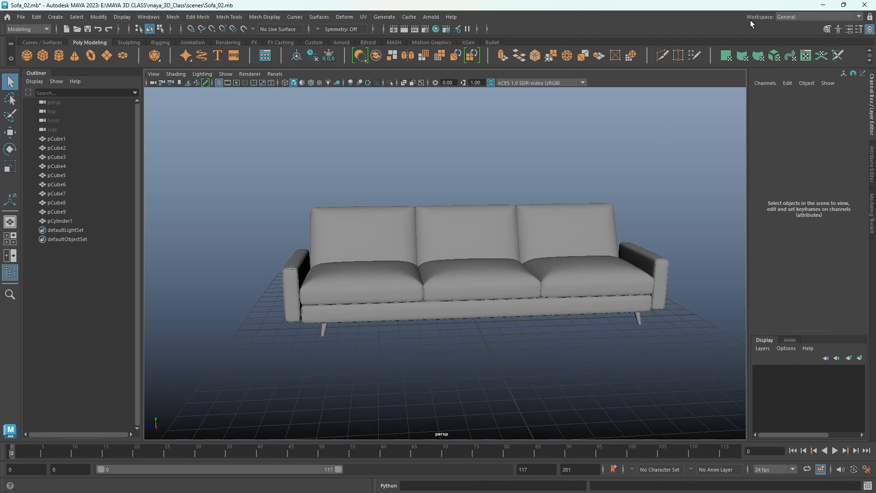
- Switch to the UV Editing workspace and expand the UV Toolkit next to the UV Editor
left_click(787, 20)
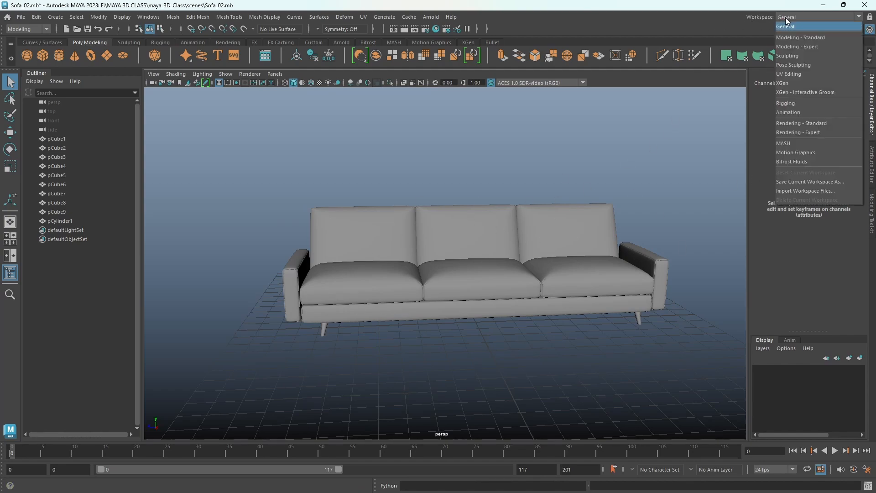
left_click(794, 72)
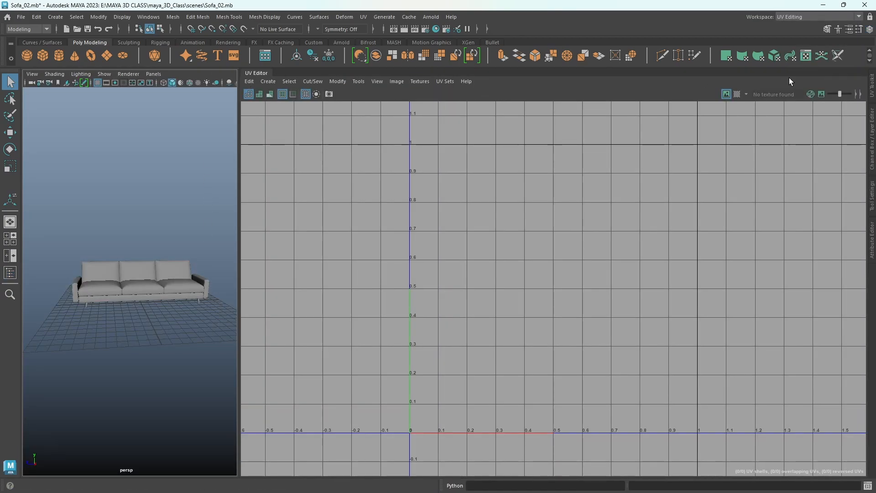
left_click(871, 87)
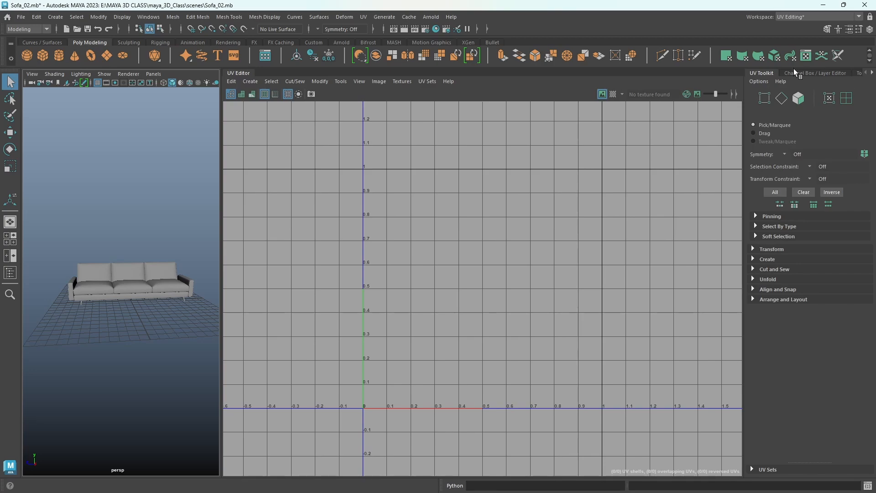
left_click(793, 70)
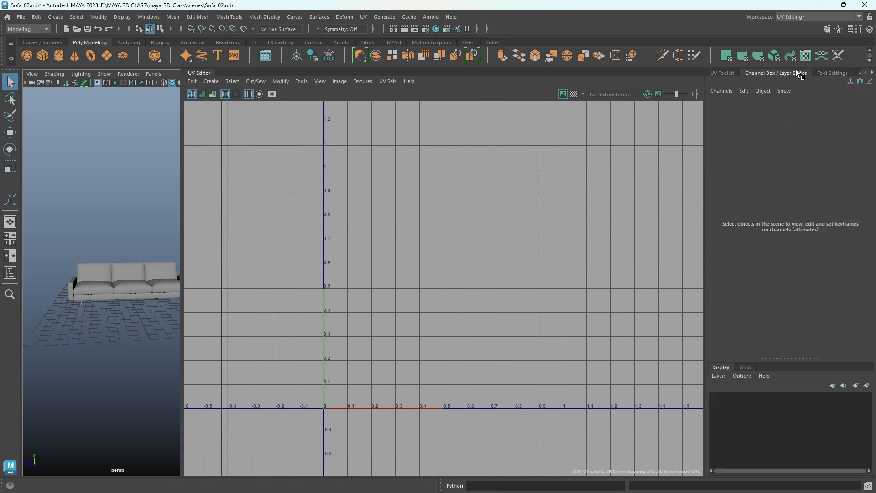
left_click(833, 70)
left_click(832, 70)
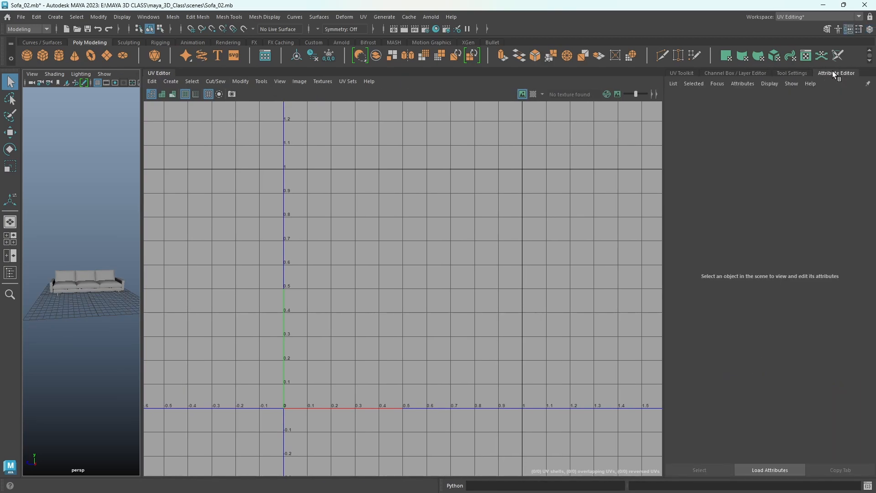
left_click(684, 73)
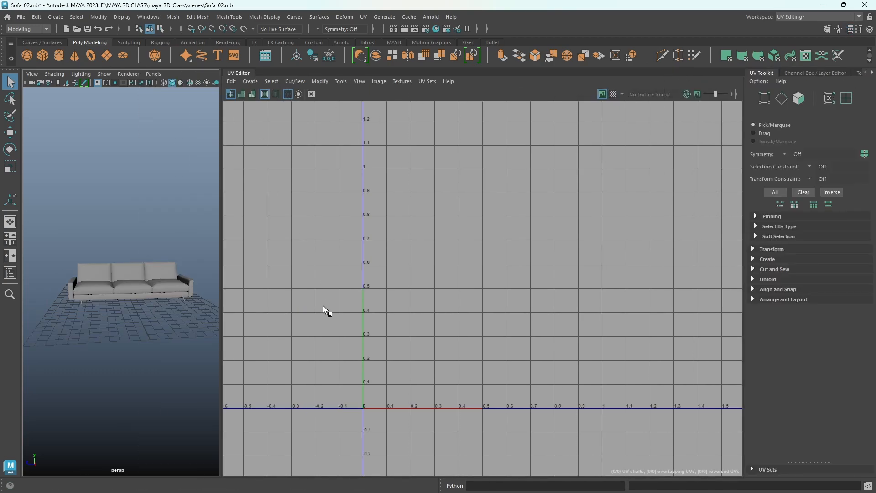
- Widen the perspective viewport and isolate the sofa's middle seat cushion
left_click_drag(222, 301, 361, 274)
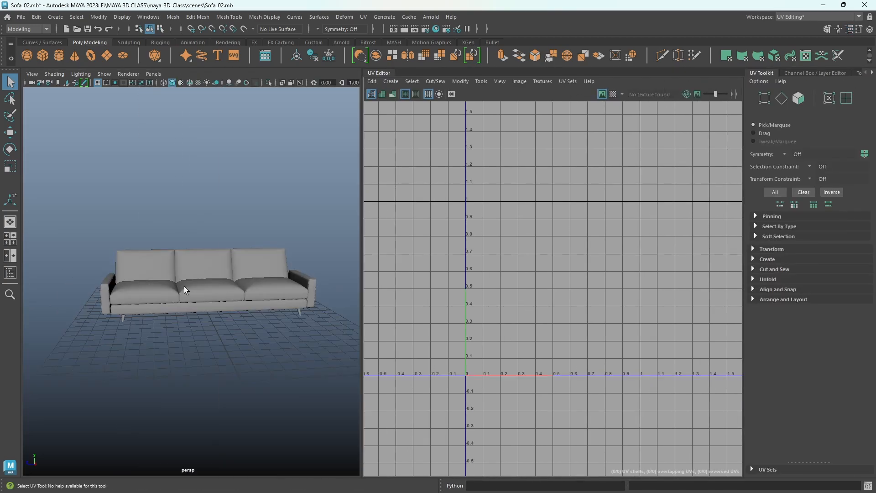
right_click_drag(184, 289, 258, 307, "alt")
left_click(212, 303)
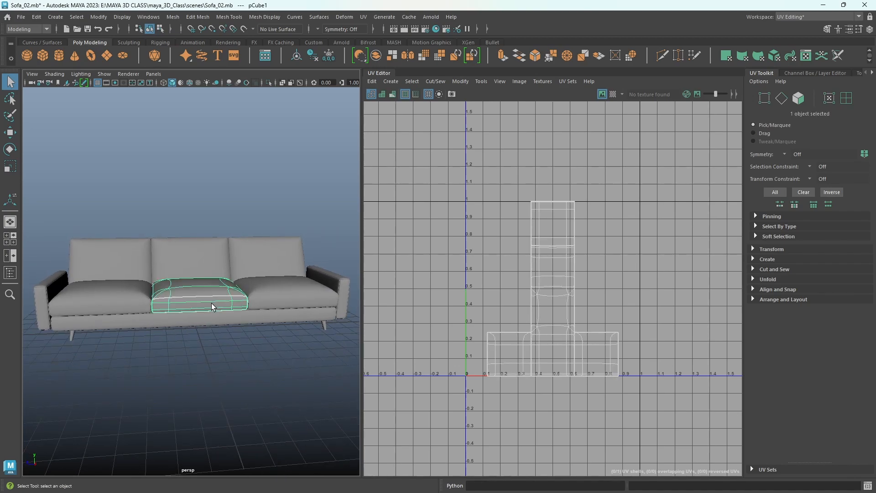
key("ctrl+1")
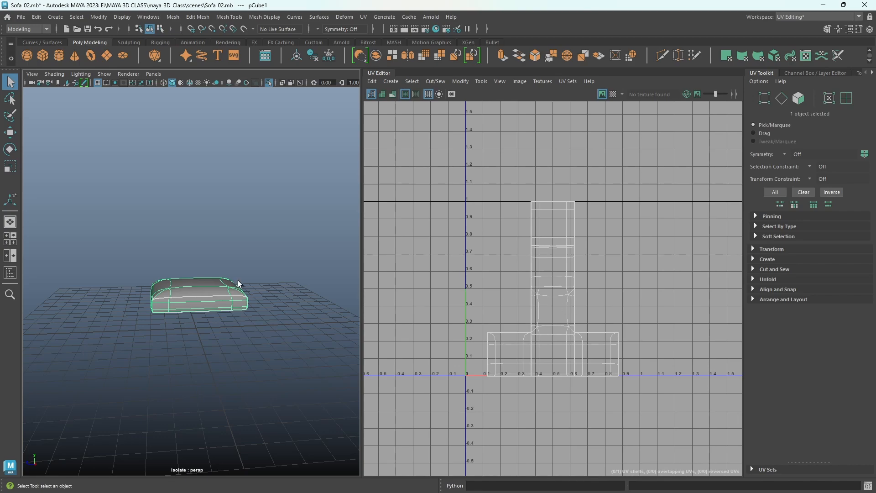
- Clean up the seat cushion by deleting its history, freezing its transformations and centering its pivot
right_click_drag(217, 242, 256, 221)
left_click(313, 60)
left_click(328, 60)
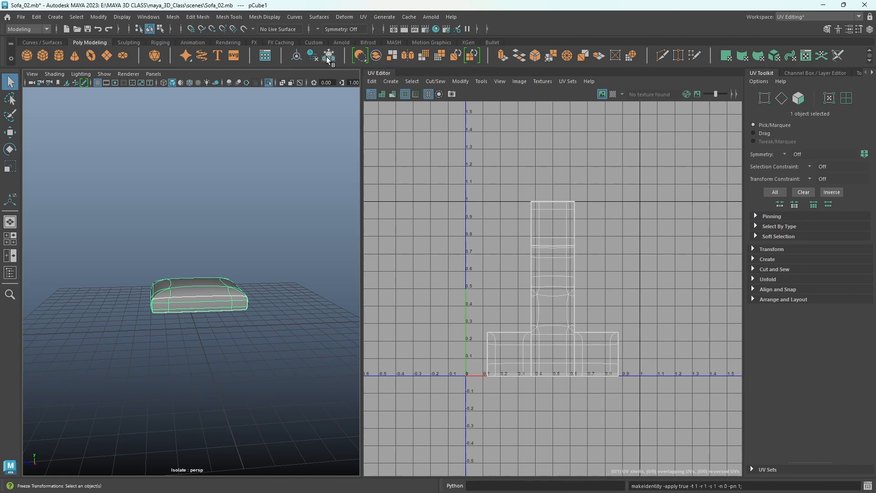
left_click(299, 59)
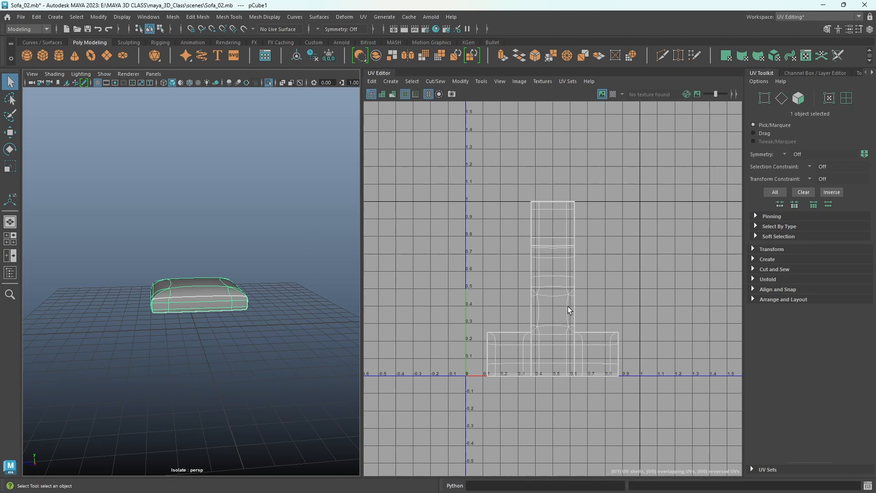
- Examine how the cushion's UV shell and a single front edge correspond between the model and the UV layout
right_click_drag(567, 306, 531, 294)
left_click(550, 284)
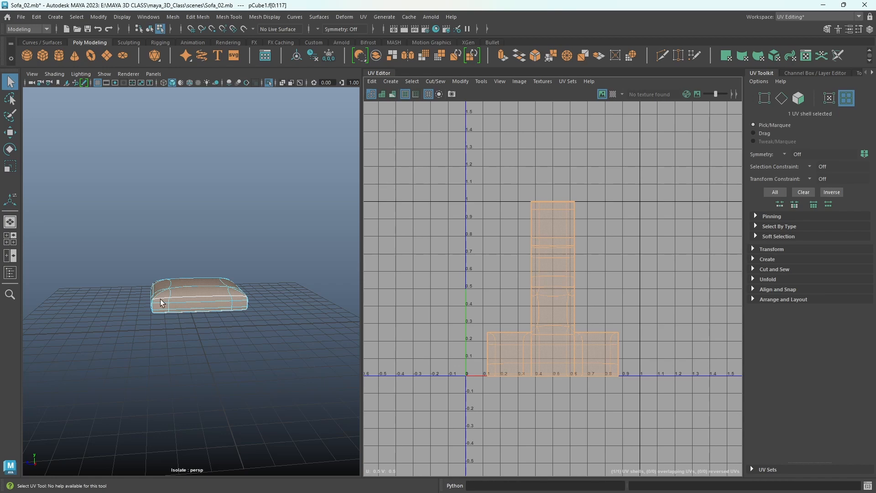
right_click_drag(203, 323, 226, 338, "alt")
left_click_drag(225, 338, 250, 344, "alt")
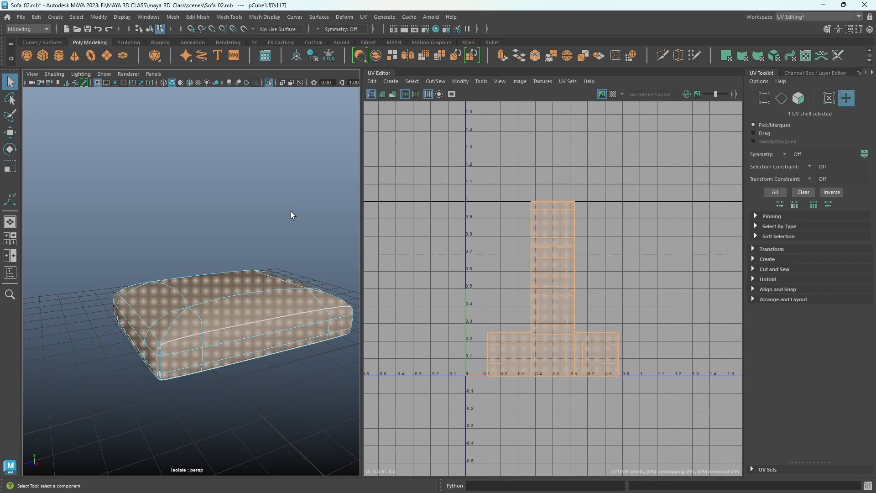
right_click_drag(556, 257, 555, 245)
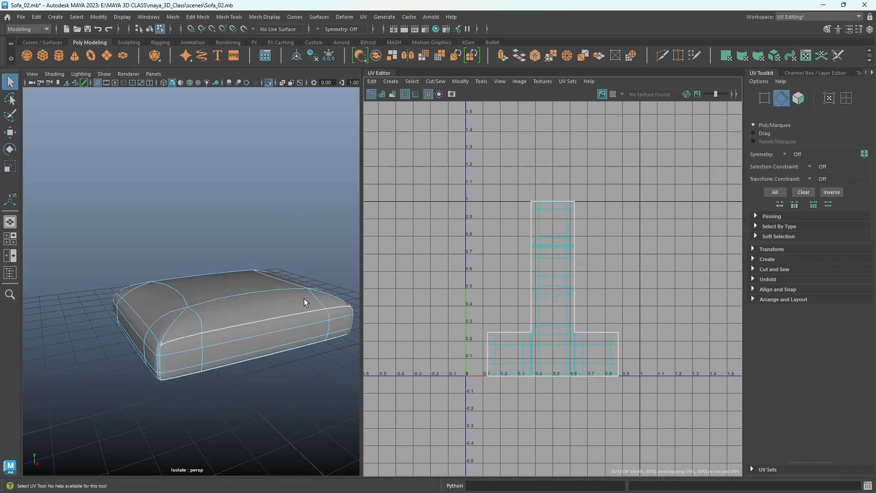
left_click(275, 317)
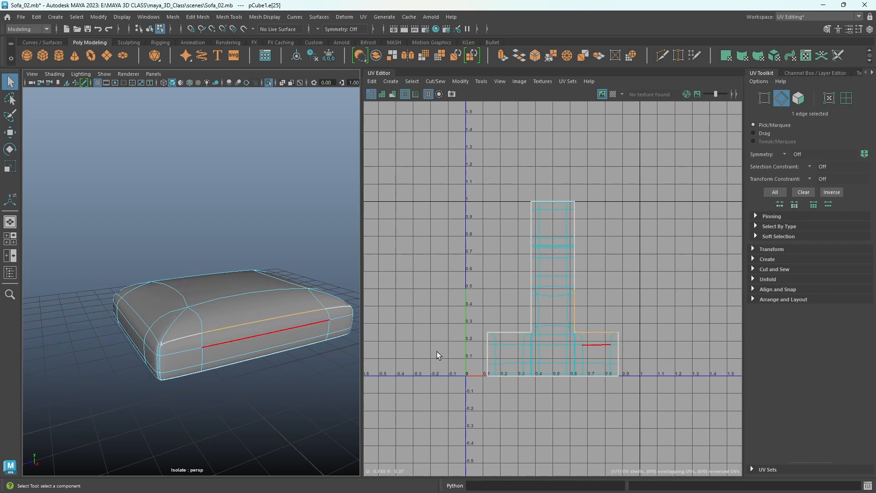
- Select the cushion's entire UV shell and delete its existing UVs
right_click(567, 254)
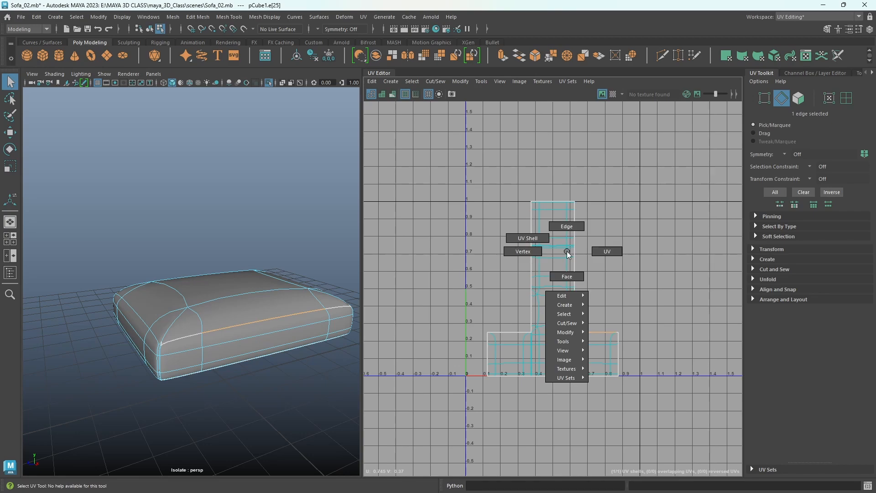
left_click(527, 238)
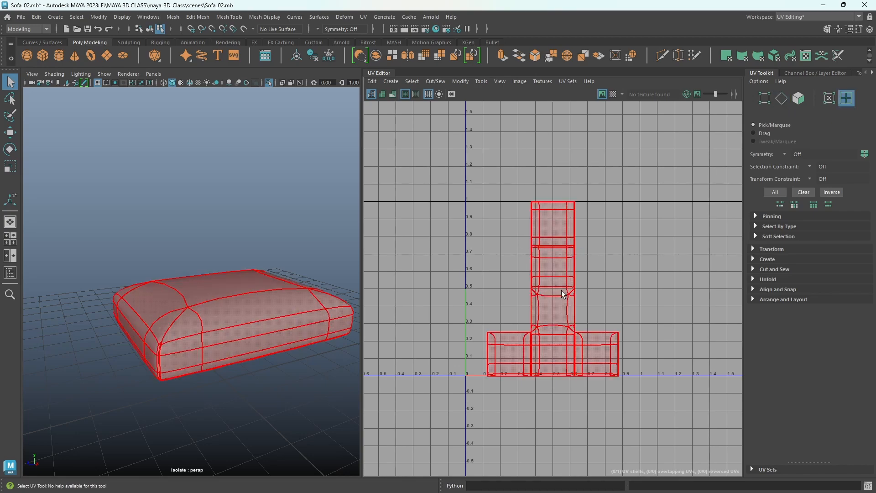
left_click(564, 349)
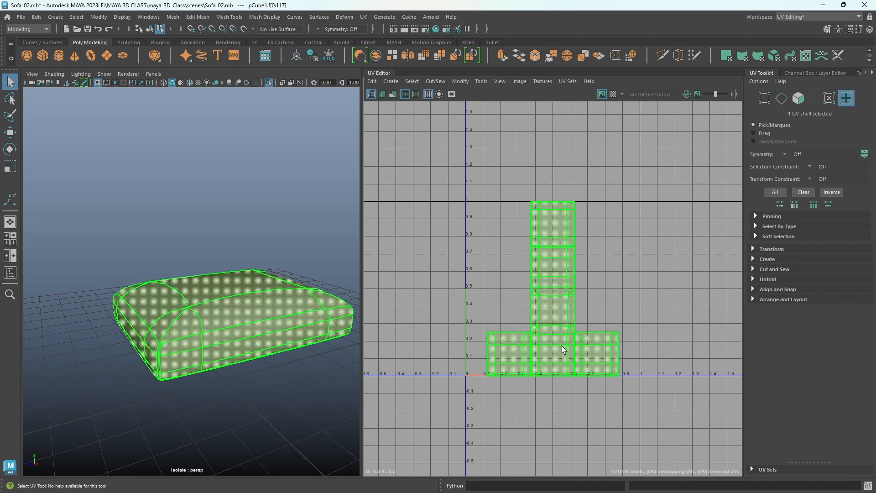
key("ctrl+z")
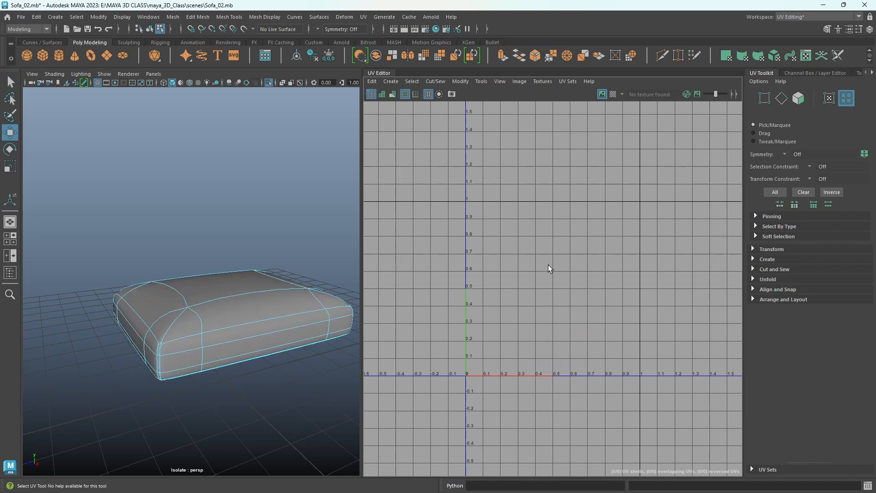
- Create new UVs for the whole cushion with a Camera-based projection
right_click_drag(239, 232, 277, 222)
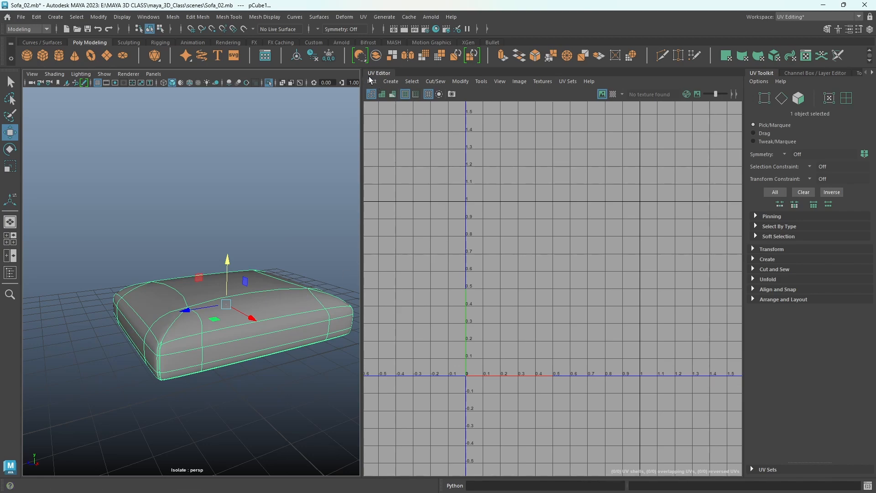
left_click(390, 81)
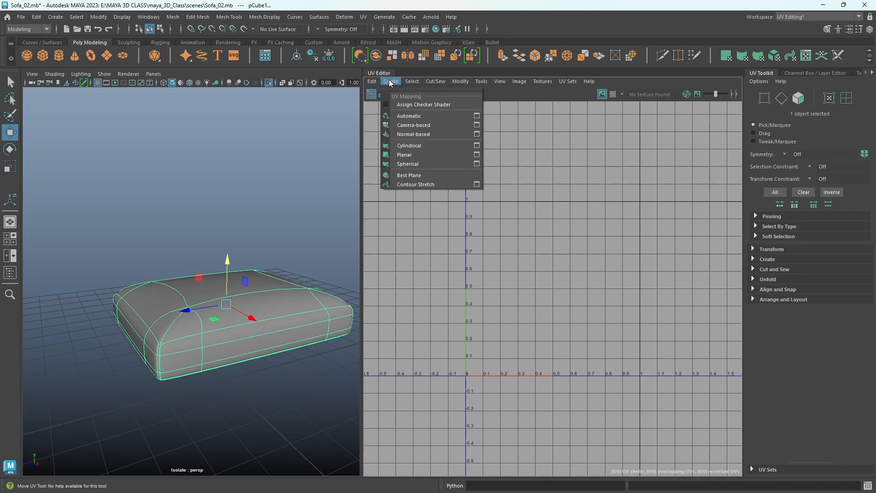
left_click(427, 126)
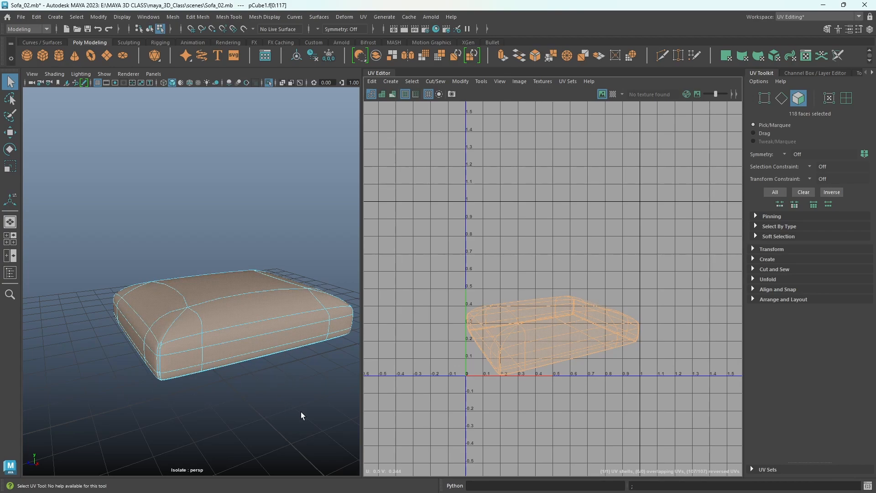
- Select the complete row of edges along one side of the cushion's underside as a UV seam
left_click_drag(301, 412, 201, 248, "alt")
right_click_drag(201, 248, 242, 268, "alt")
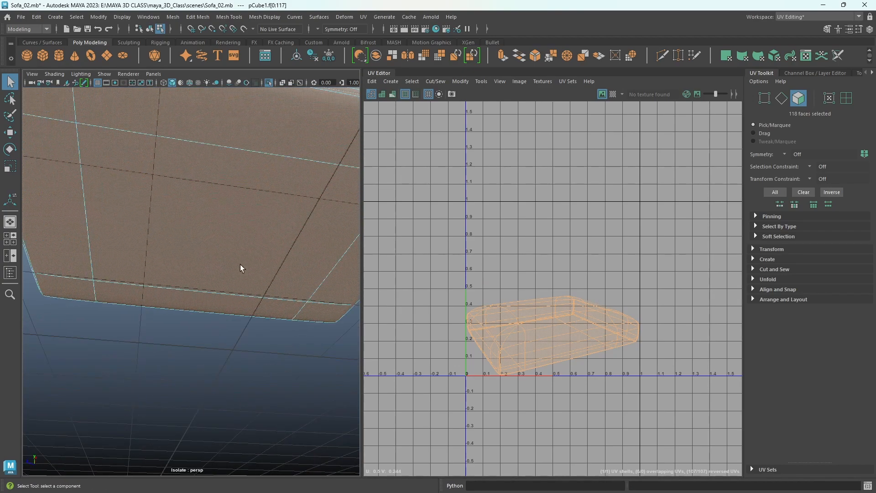
left_click_drag(242, 268, 280, 334, "alt")
right_click_drag(164, 293, 185, 298, "alt")
left_click_drag(186, 299, 220, 297, "alt")
mouse_move(220, 297)
right_mouse_down()
mouse_move(211, 264)
mouse_move(220, 203)
mouse_move(209, 299)
right_mouse_up()
left_click_drag(209, 300, 251, 229, "alt")
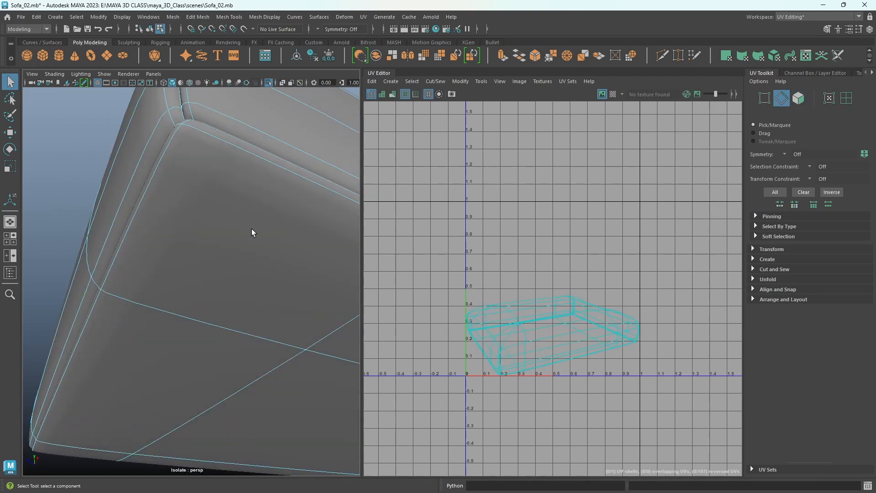
double_click(241, 135)
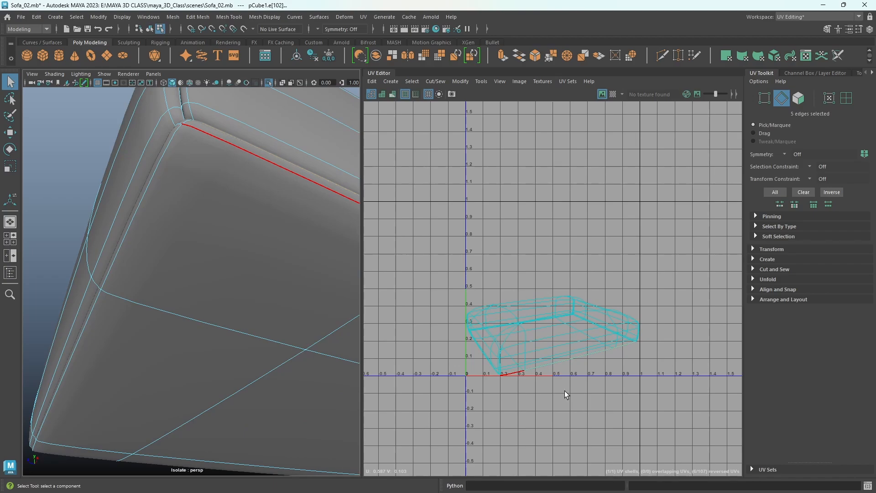
- Add the edge rows along the other three sides of the cushion's underside to the seam selection
left_click_drag(170, 214, 181, 218, "alt")
middle_click_drag(182, 217, 273, 371, "alt")
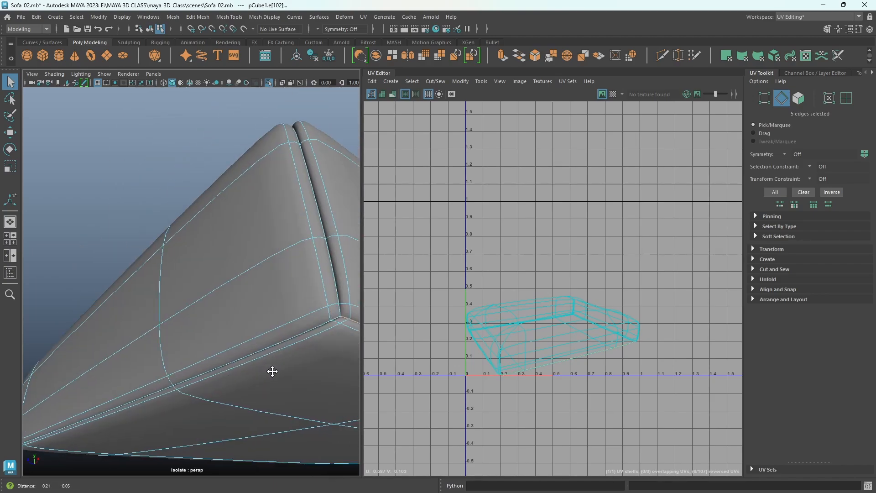
double_click(265, 340, "shift")
left_click_drag(332, 396, 155, 409, "alt")
double_click(165, 348, "shift")
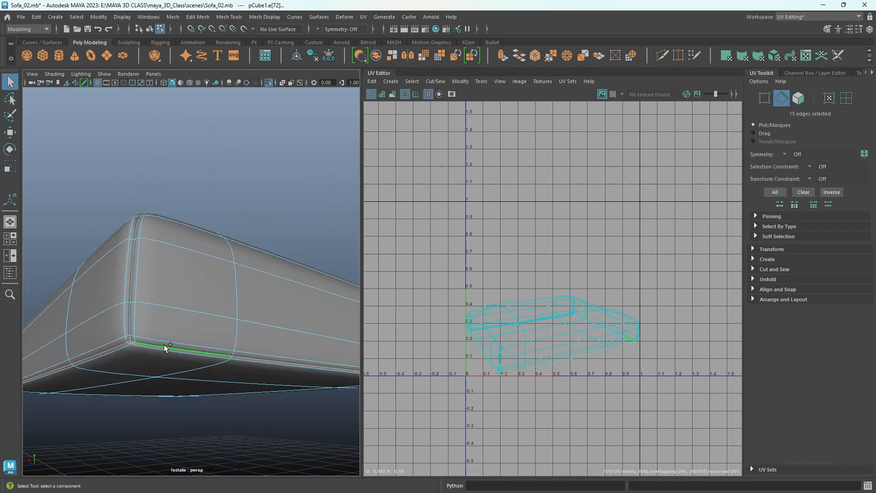
left_click_drag(306, 347, 178, 360, "alt")
double_click(256, 424, "shift")
left_click_drag(207, 425, 347, 447, "alt")
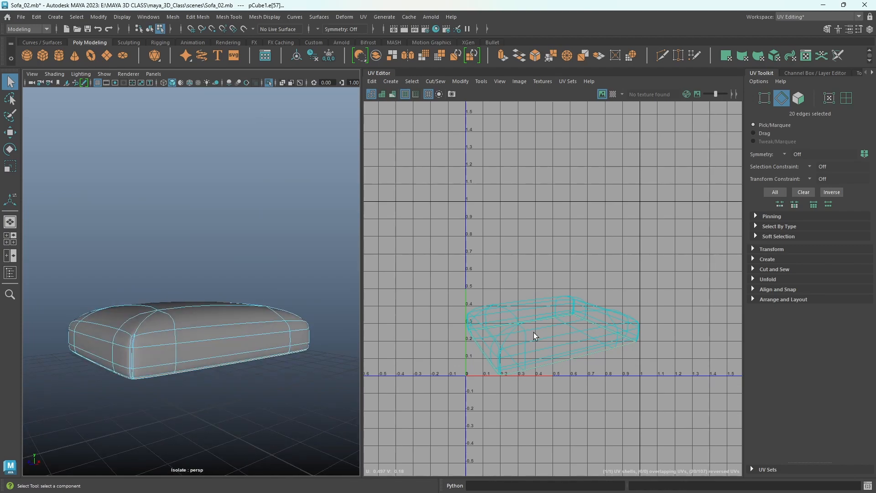
- Cut the UVs along the selected edge loop around the cushion's underside
right_click(582, 302, "shift")
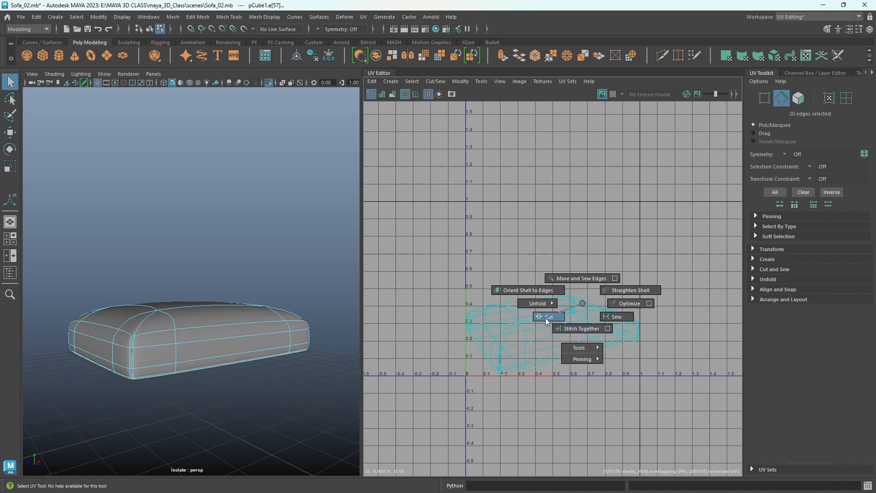
right_click_drag(546, 318, 580, 305, "shift")
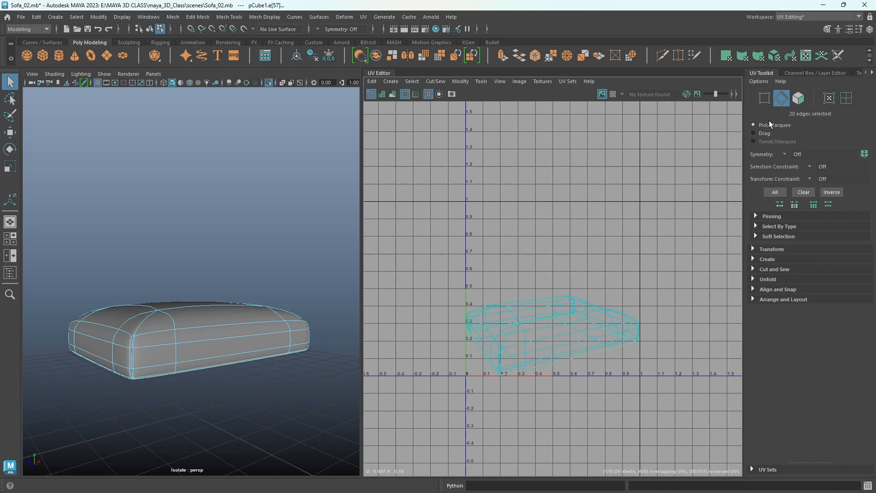
left_click(776, 270)
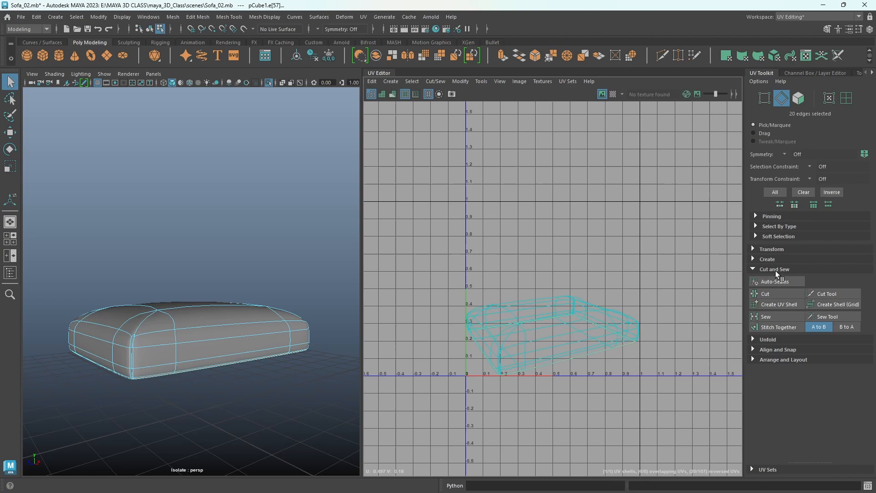
left_click(773, 294)
key("w")
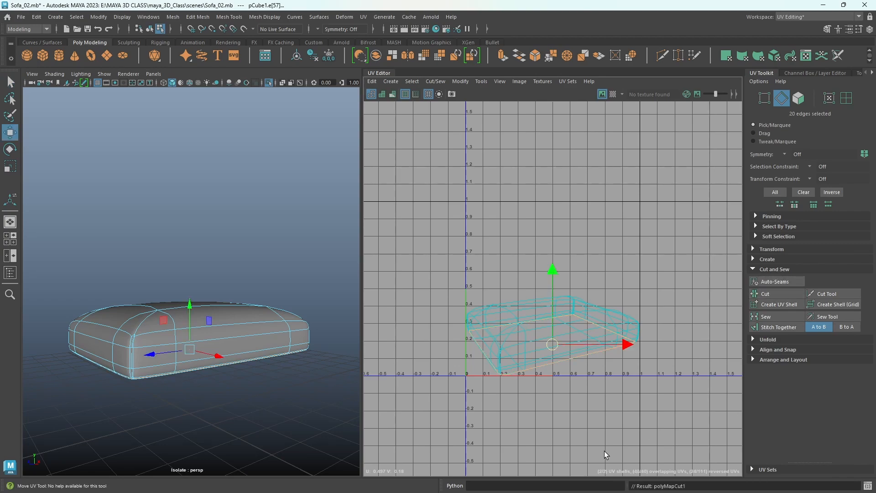
- Select the cushion's underside UV shell and move it up clear of the main shell, to around V 1.0
right_click(670, 261)
left_click(640, 247)
left_click(574, 350)
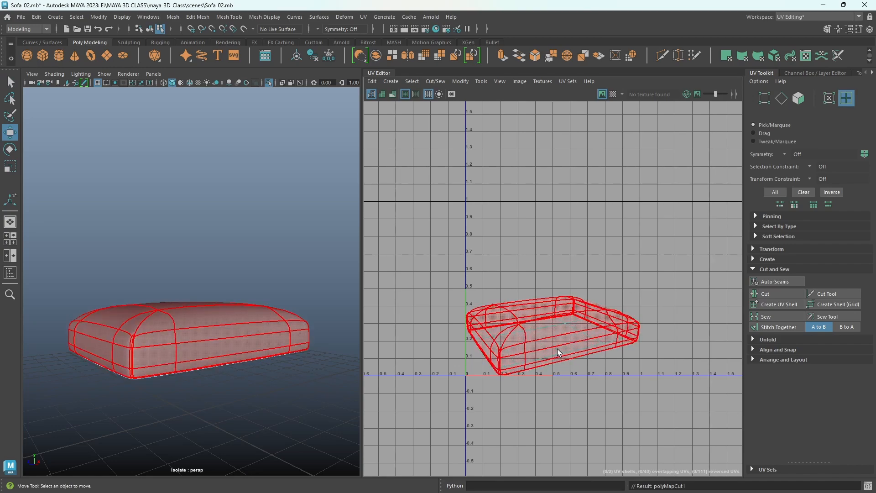
left_click(556, 360)
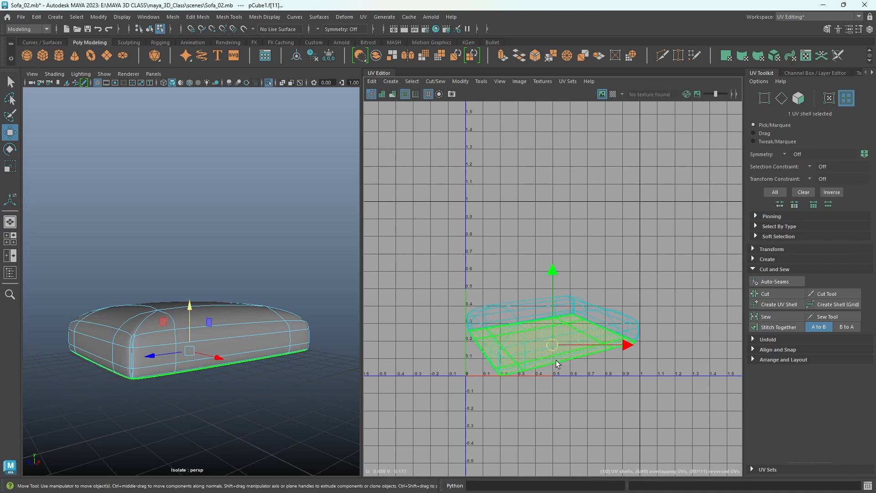
left_click_drag(554, 344, 576, 196)
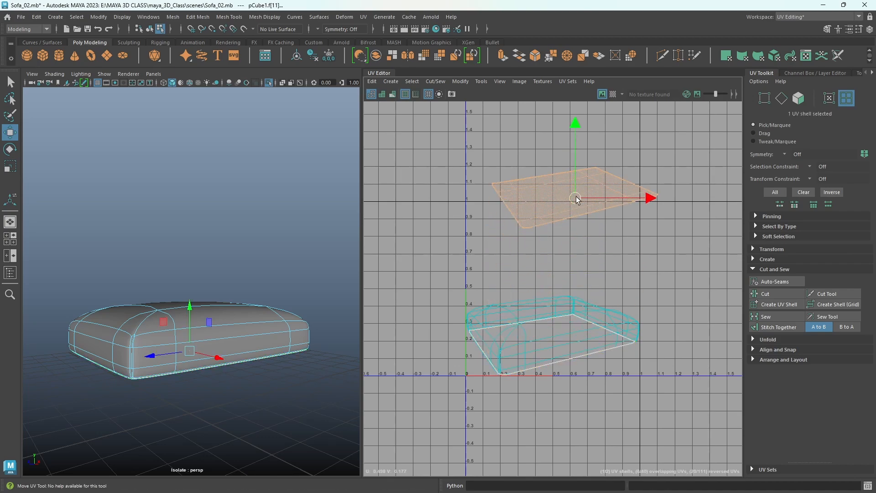
- Select the full line of vertical edges running down one corner of the cushion, from its top surface to the underside
scroll(571, 355, "up", 3)
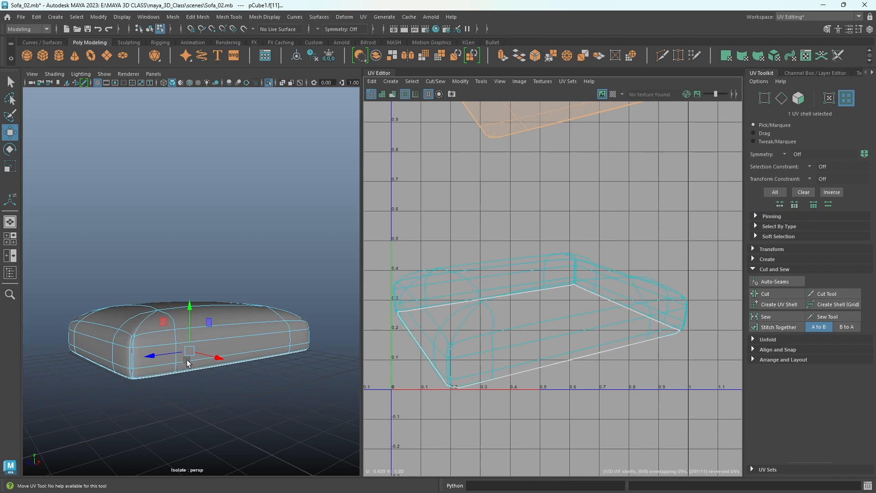
right_click_drag(165, 311, 166, 210)
right_click_drag(109, 340, 146, 360, "alt")
left_click_drag(147, 360, 200, 336, "alt")
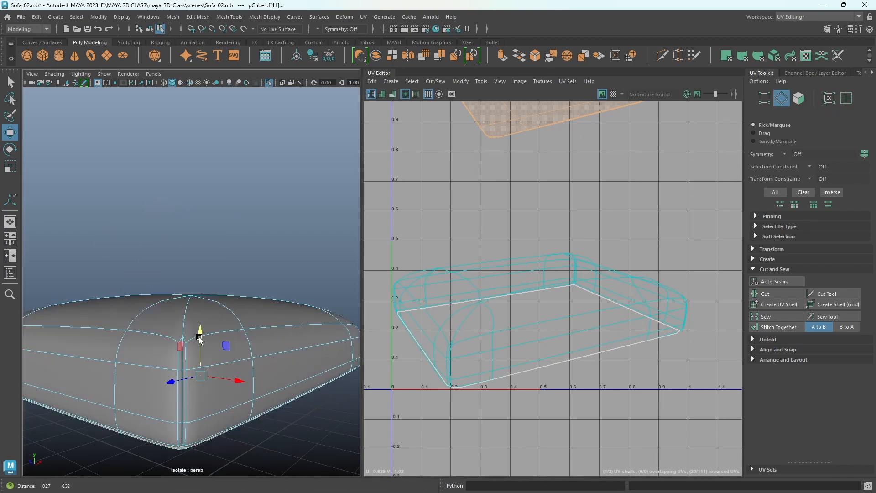
right_click_drag(199, 336, 226, 334, "alt")
left_click_drag(227, 337, 223, 350, "alt")
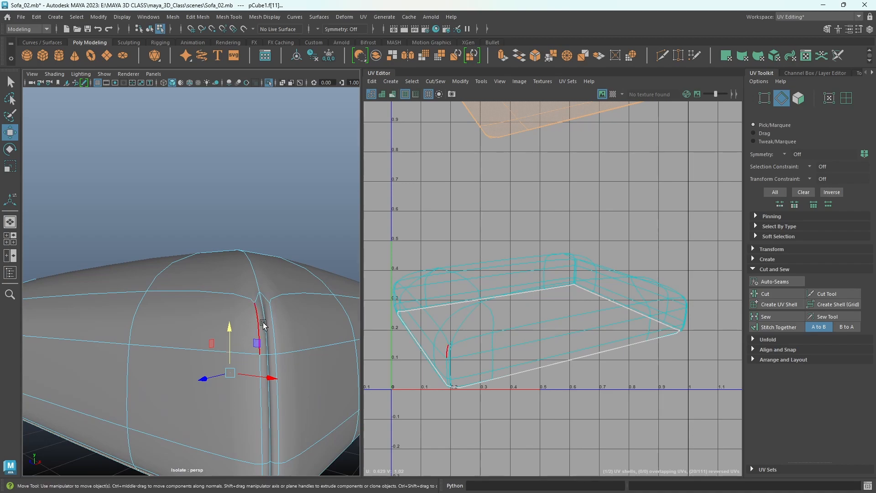
double_click(258, 279)
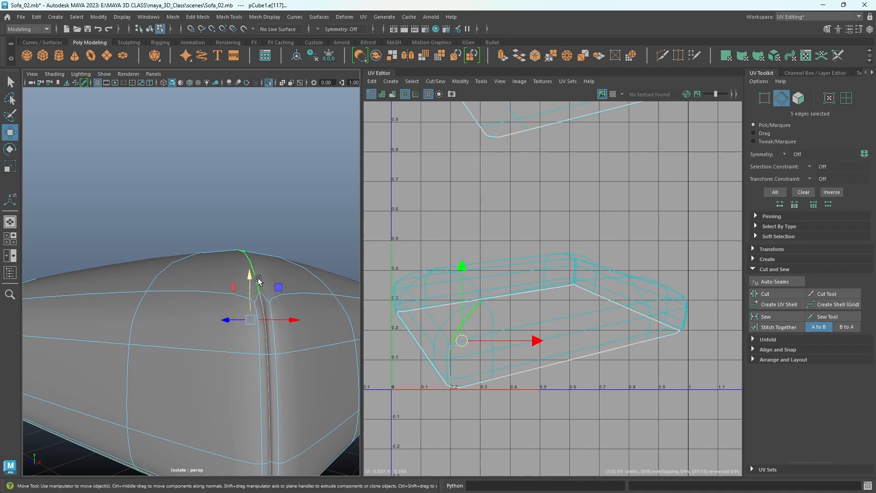
- Add the edge lines of the cushion's other three corners to the selection and cut the UVs along all four
left_click_drag(254, 274, 143, 353, "alt")
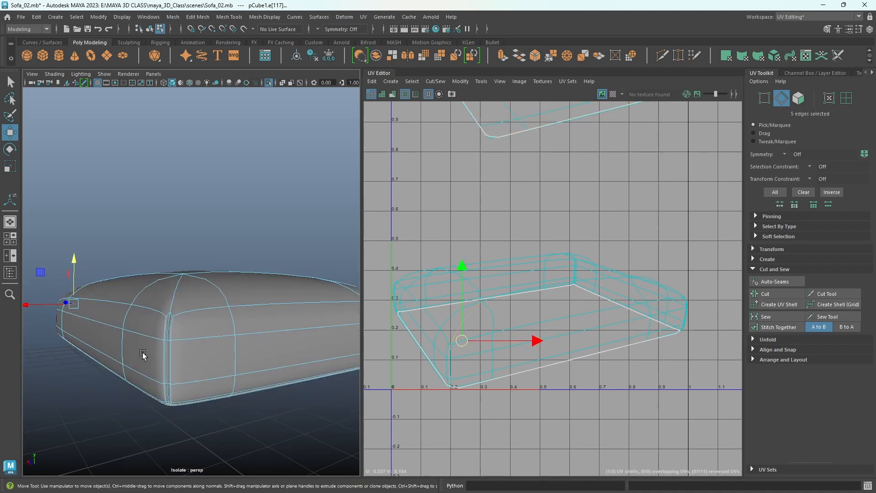
double_click(176, 294, "shift")
left_click_drag(176, 295, 265, 327, "alt")
double_click(173, 339, "shift")
double_click(244, 327, "shift")
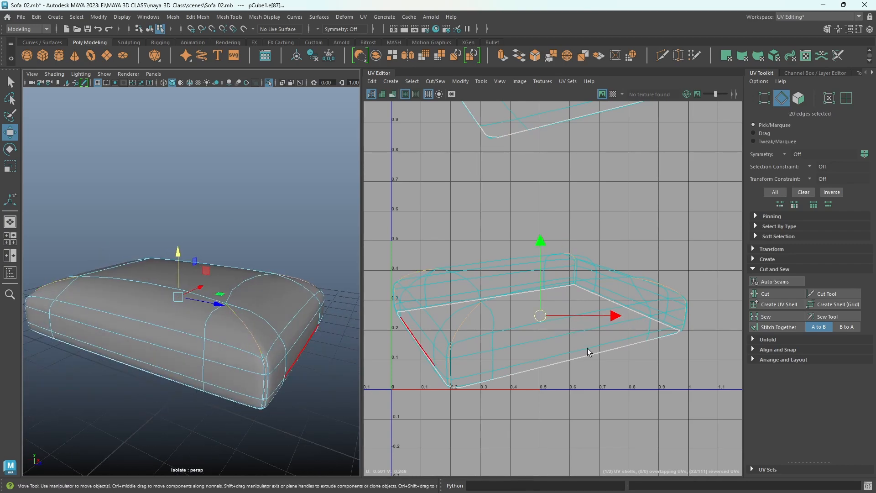
middle_click_drag(572, 352, 611, 332, "alt")
scroll(576, 368, "down", 2)
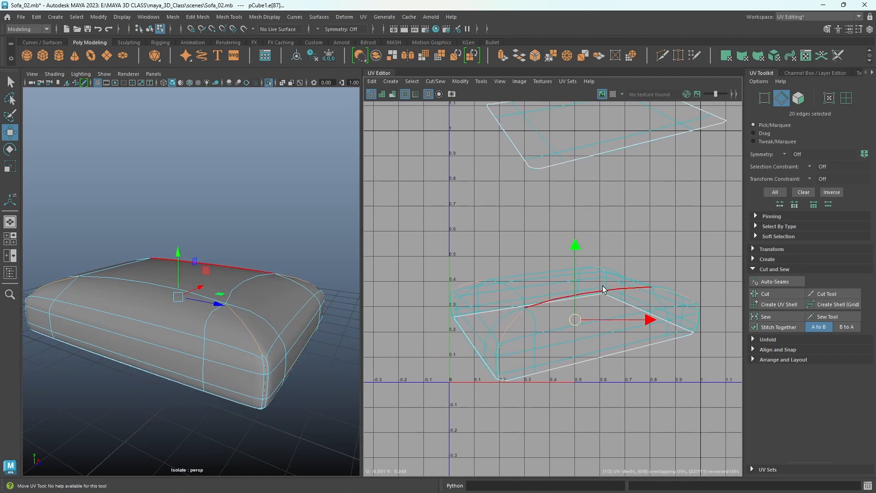
left_click(768, 294)
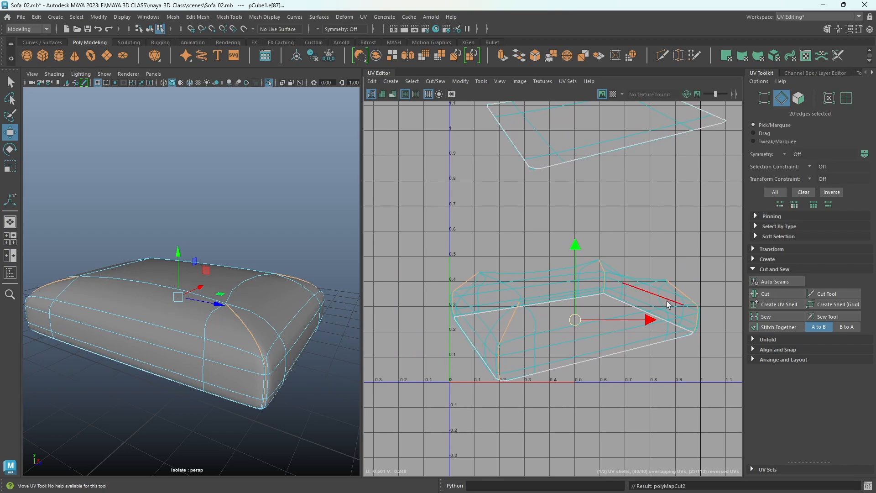
- Select the cushion's main UV shell and unfold it flat
right_click_drag(675, 302, 544, 303, "alt")
right_click_drag(602, 259, 571, 247)
left_click(596, 327)
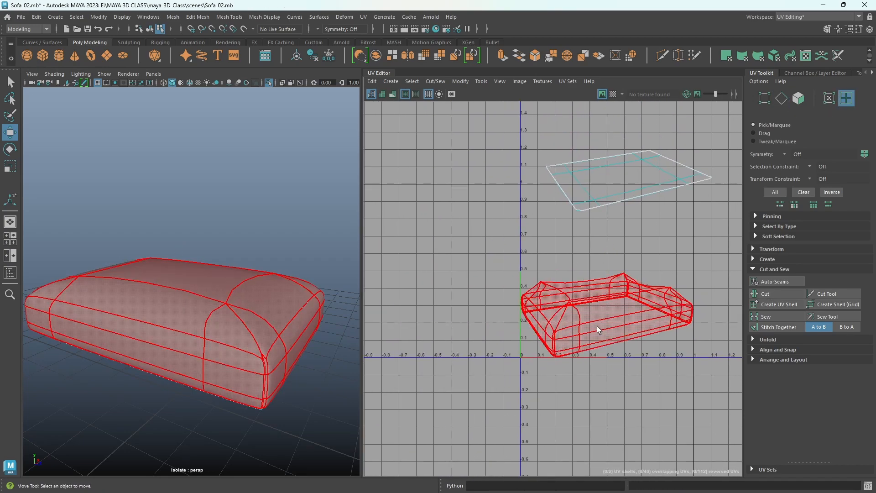
left_click(597, 326)
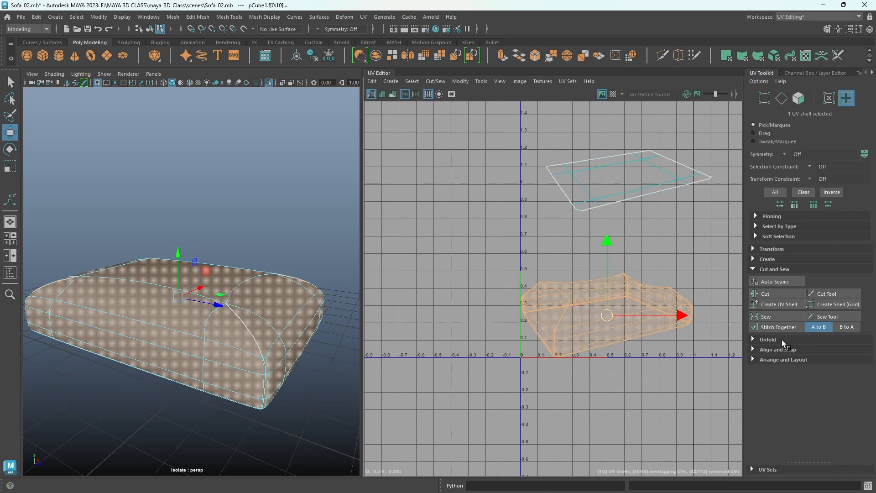
right_click(486, 276, "shift")
right_click_drag(487, 280, 396, 279, "shift")
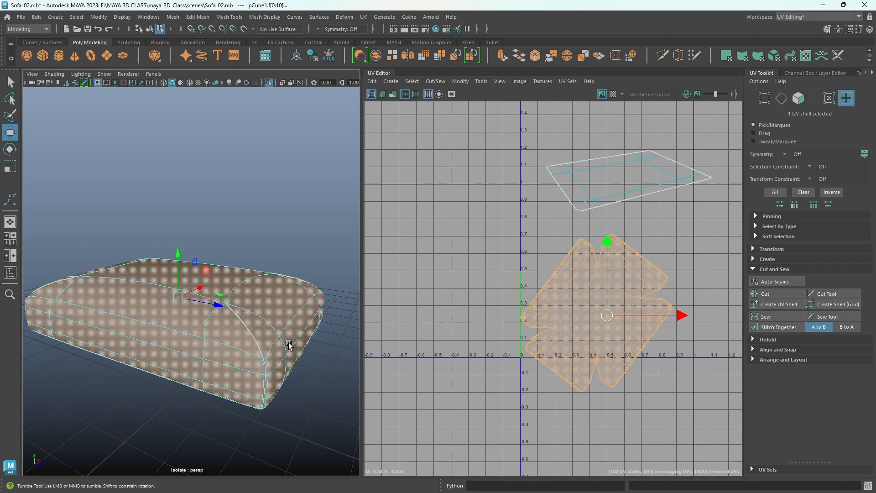
- Apply the checker map to the cushion and inspect the pattern along its corner seams for distortion
left_click_drag(289, 345, 80, 280, "alt")
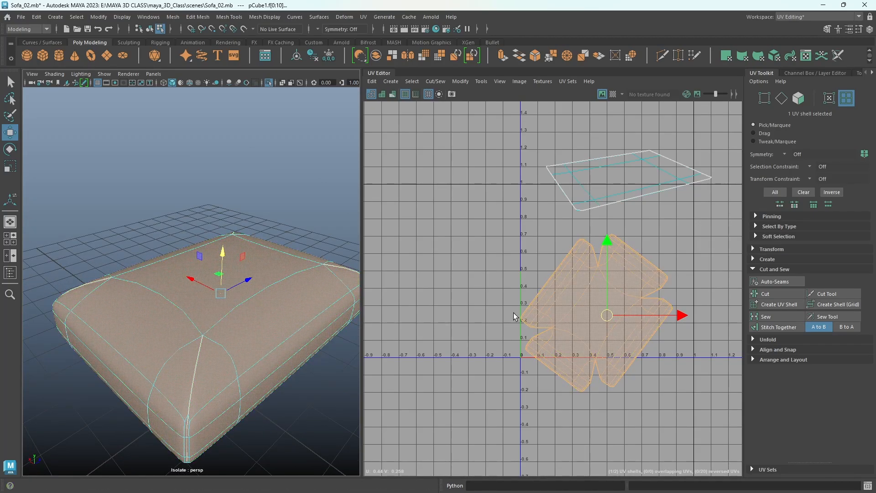
scroll(538, 329, "up", 5)
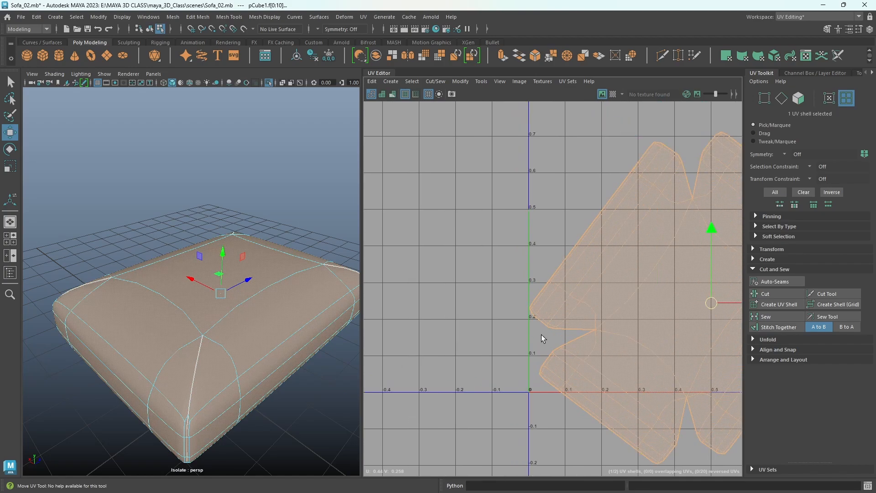
scroll(584, 324, "down", 2)
middle_click_drag(630, 341, 515, 341, "alt")
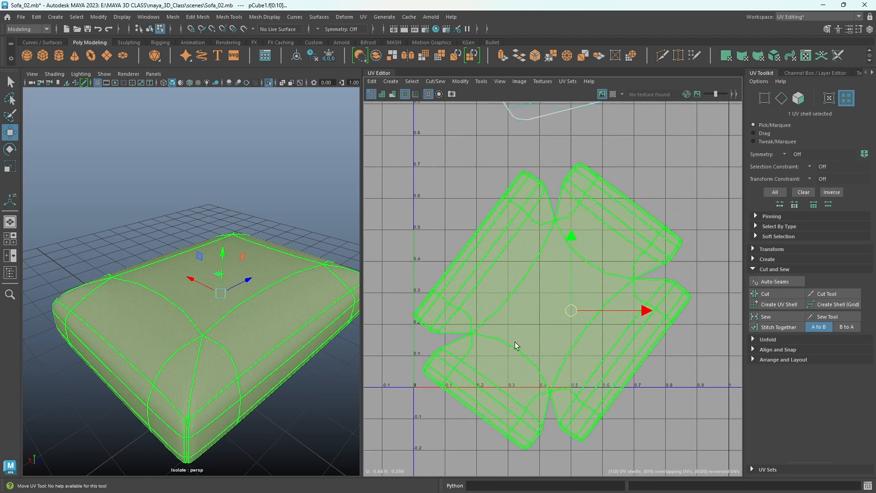
left_click(613, 94)
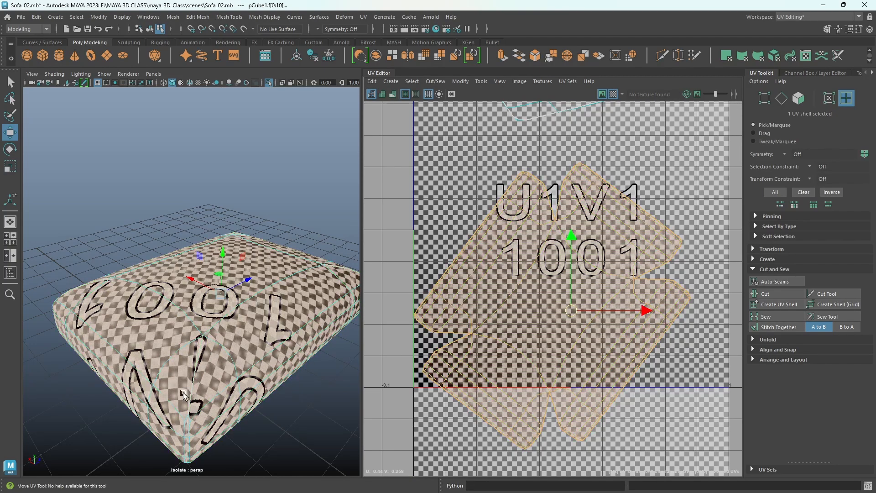
scroll(172, 389, "up", 3)
middle_click_drag(228, 388, 232, 312, "alt")
scroll(233, 347, "up", 4)
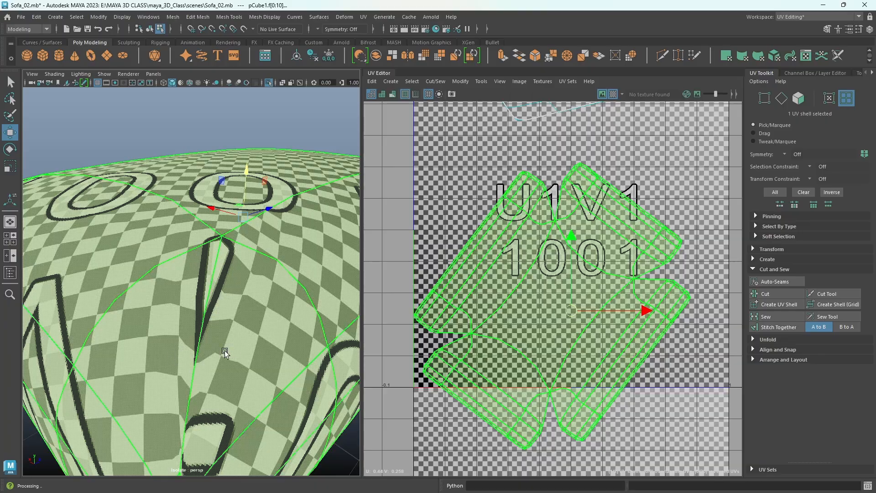
scroll(611, 299, "down", 3)
- Sew the innermost seam edge of the main shell's notch near U 0.1, V 0.2
middle_click_drag(470, 308, 515, 235, "alt")
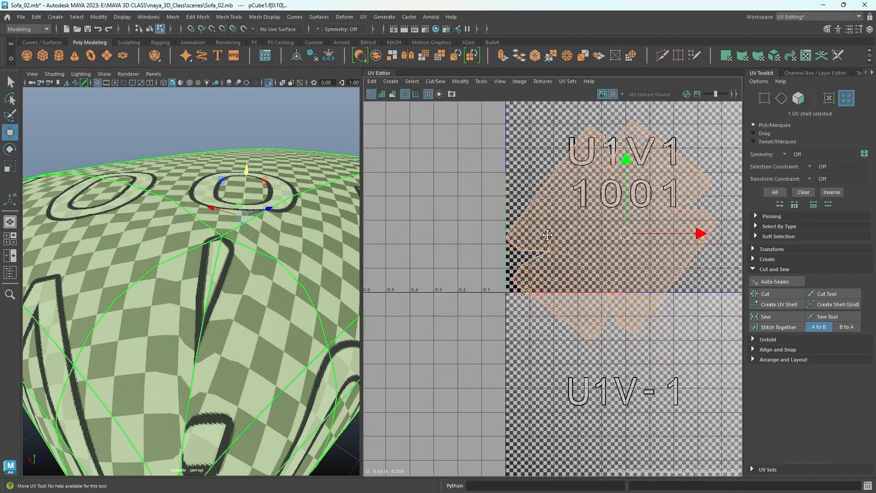
scroll(510, 236, "up", 6)
right_click(507, 233)
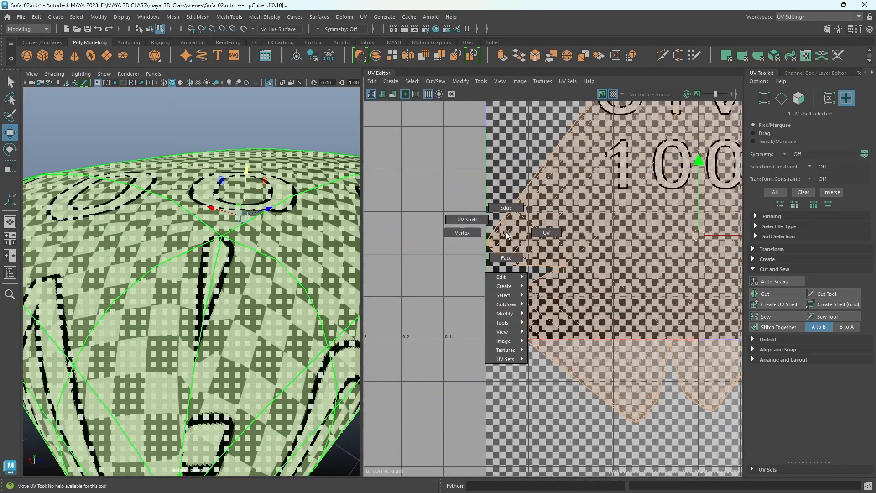
left_click(511, 203)
scroll(512, 277, "up", 5)
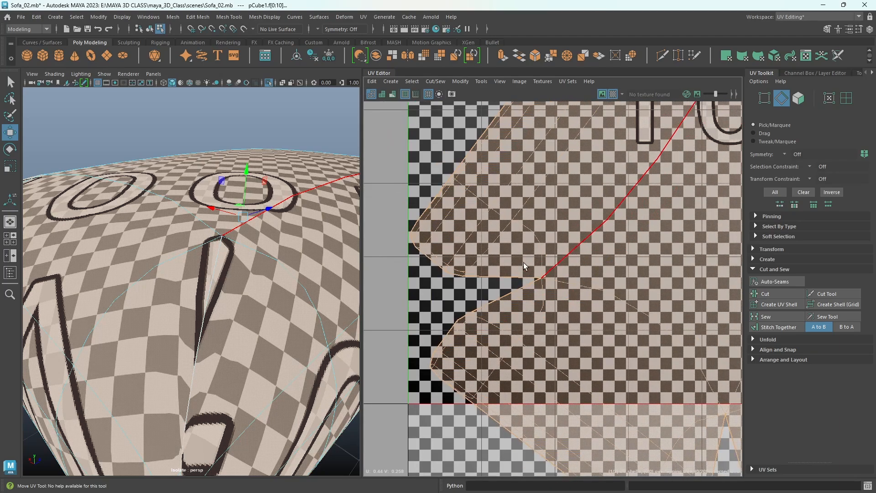
left_click(512, 277)
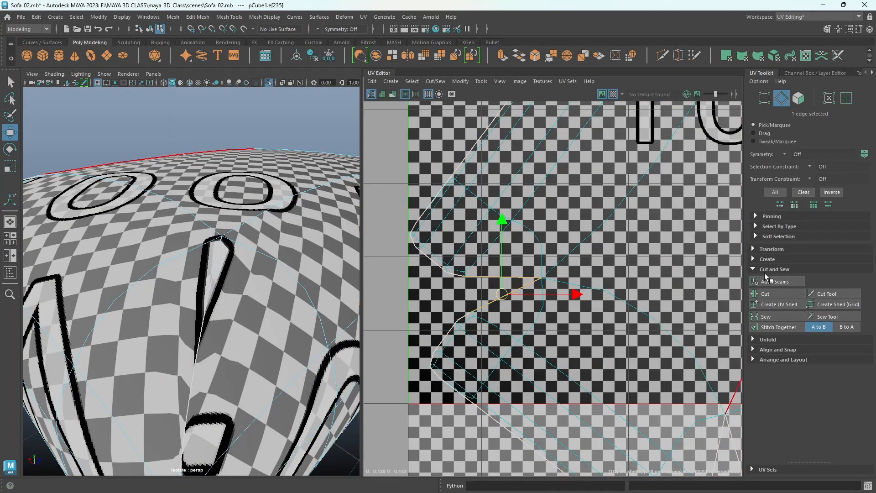
left_click(780, 318)
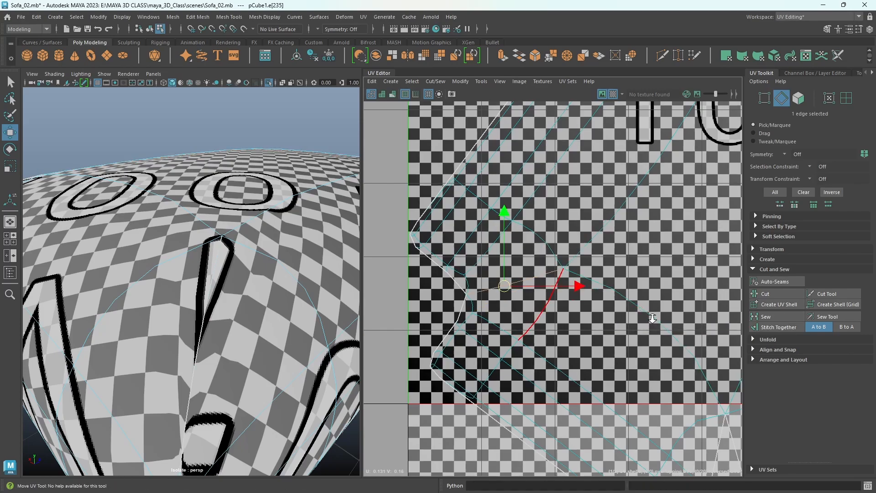
- Sew the innermost seam edge in each of the main shell's other three corner notches
scroll(508, 333, "down", 2)
middle_click_drag(508, 333, 403, 253, "alt")
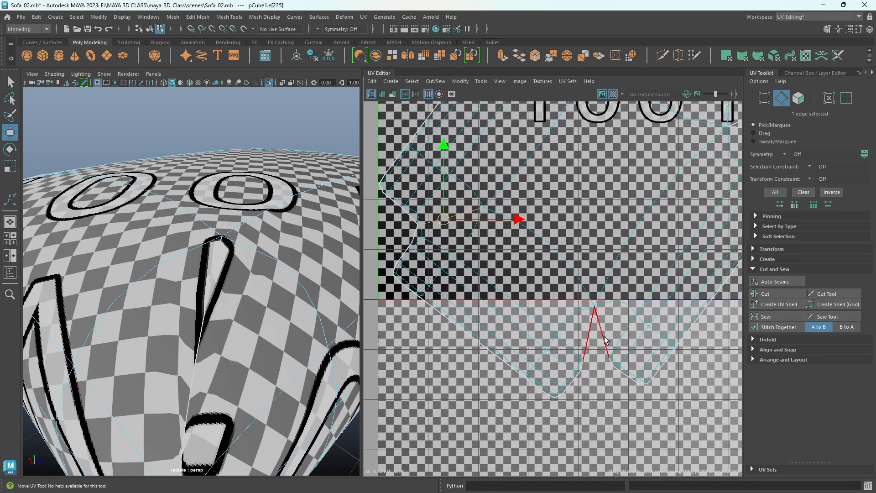
left_click(607, 340)
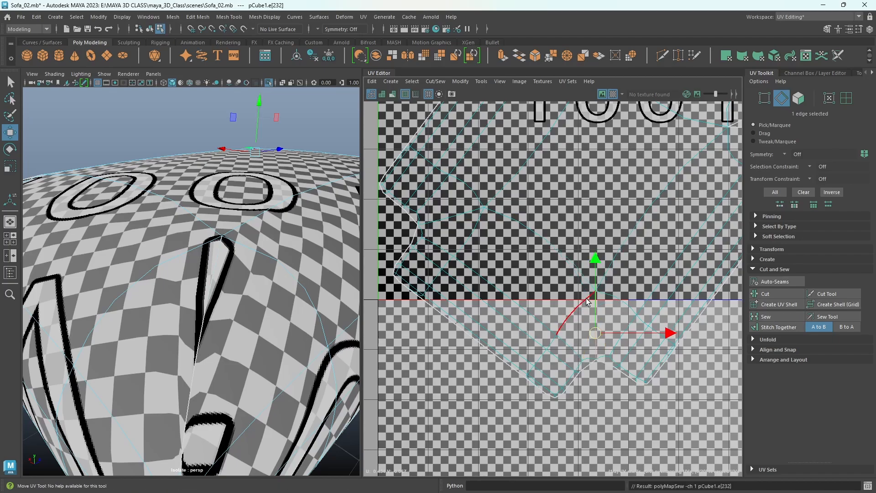
scroll(620, 217, "down", 1)
middle_click_drag(621, 218, 508, 373, "alt")
left_click(616, 309)
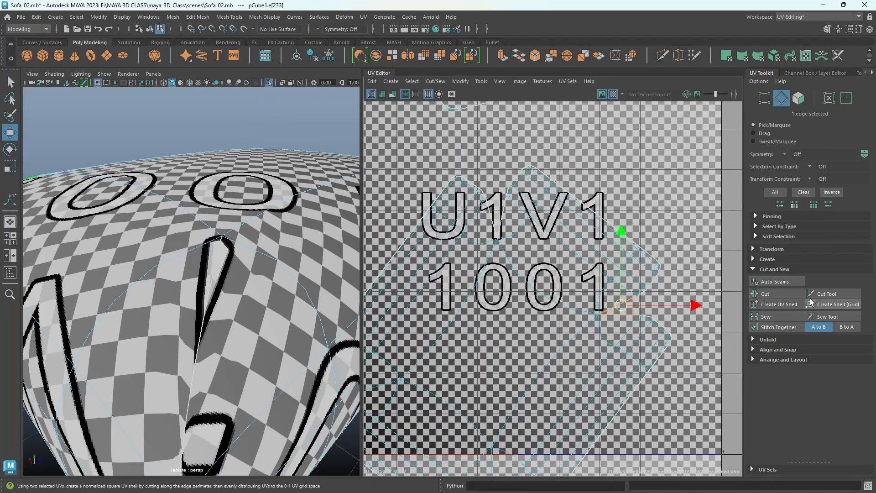
left_click(784, 315)
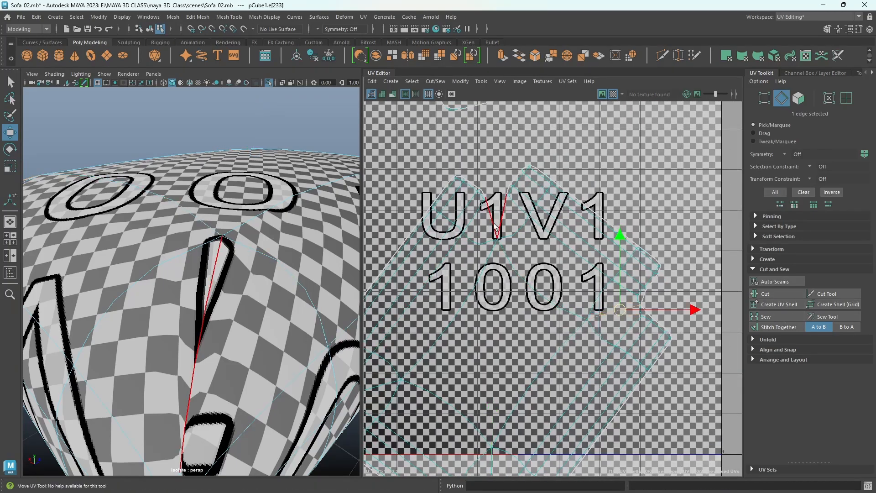
left_click(500, 221)
left_click(777, 316)
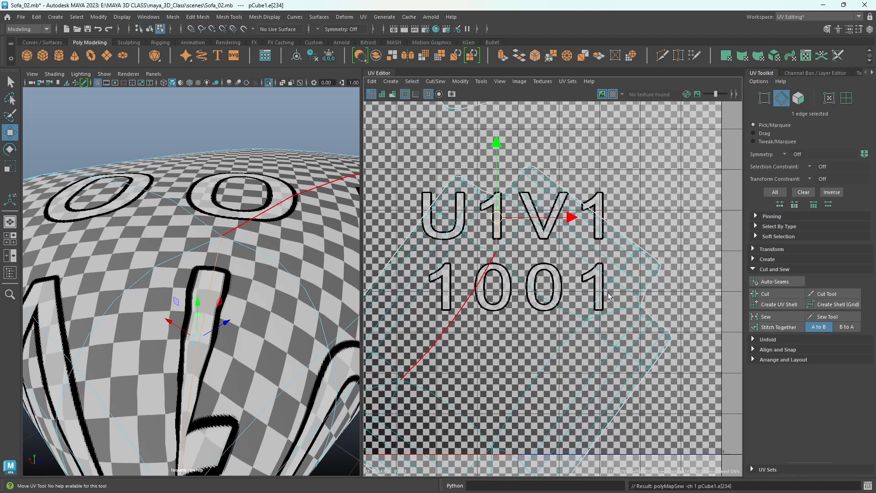
- Select the cushion's main UV shell and unfold it again with its newly sewn corner notches
right_click_drag(609, 292, 536, 292, "alt")
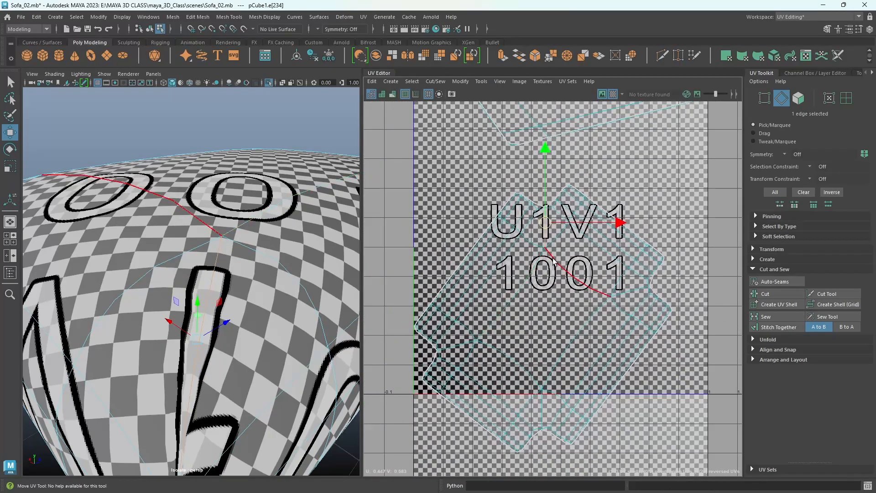
right_click(553, 261)
right_click_drag(553, 261, 520, 247)
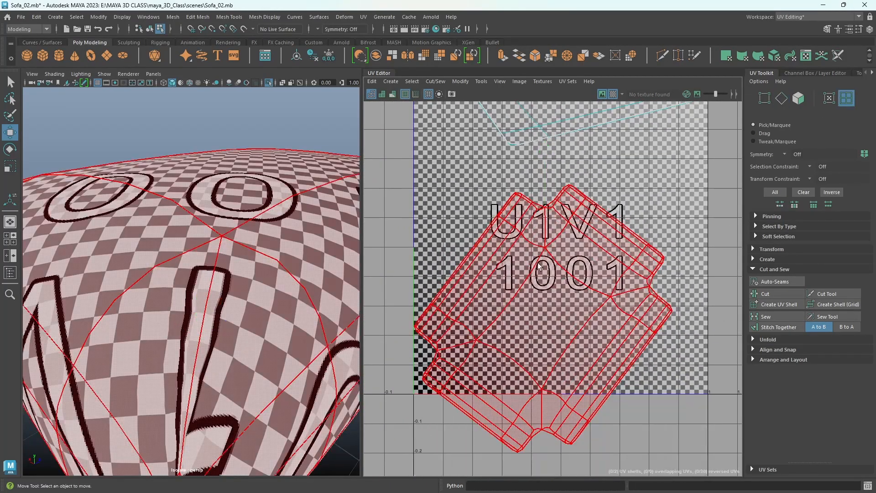
left_click(558, 316)
right_click_drag(683, 355, 570, 324, "alt")
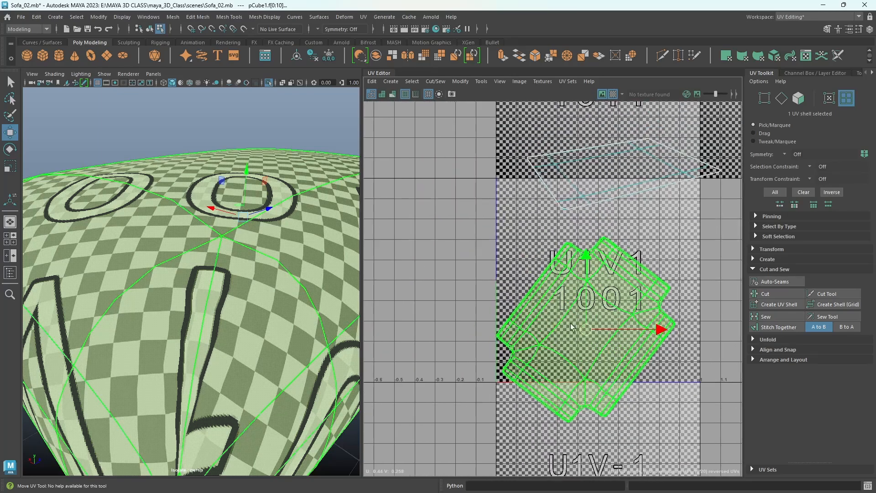
right_click_drag(583, 276, 489, 278, "shift")
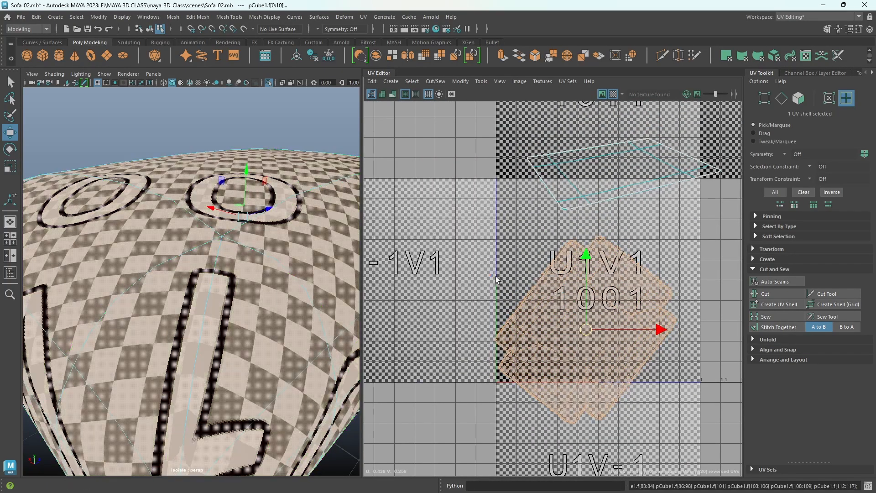
left_click_drag(191, 360, 228, 369, "alt")
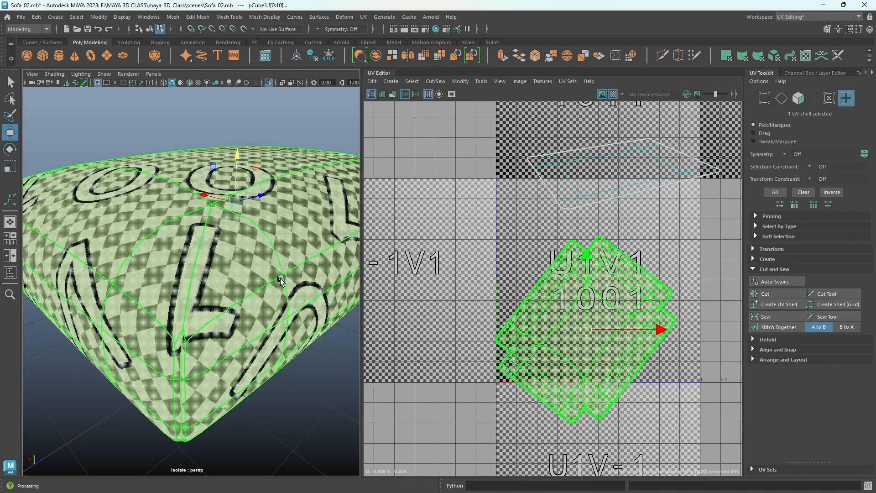
- Turn off isolation to show the whole sofa and select a cushion face to identify the main shell's front side
key("ctrl+1")
left_click_drag(269, 312, 335, 307, "alt")
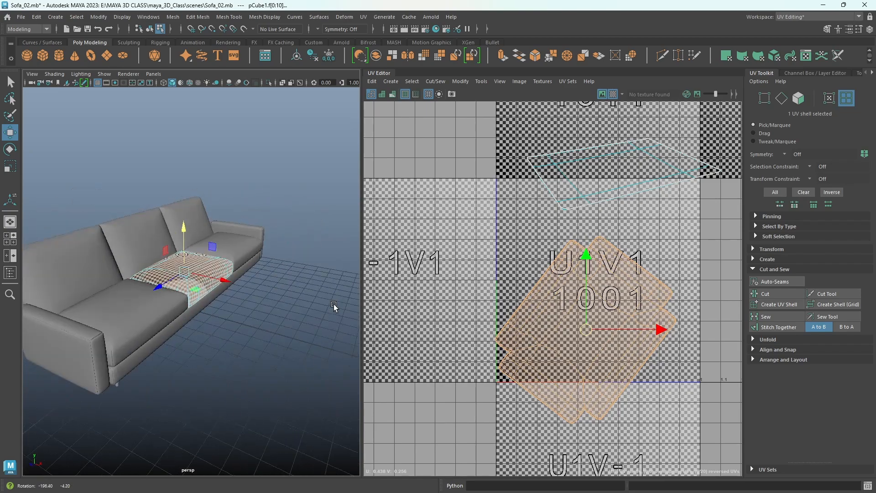
scroll(244, 309, "up", 5)
left_click_drag(243, 309, 233, 310, "alt")
right_click_drag(220, 284, 221, 251)
left_click(207, 294)
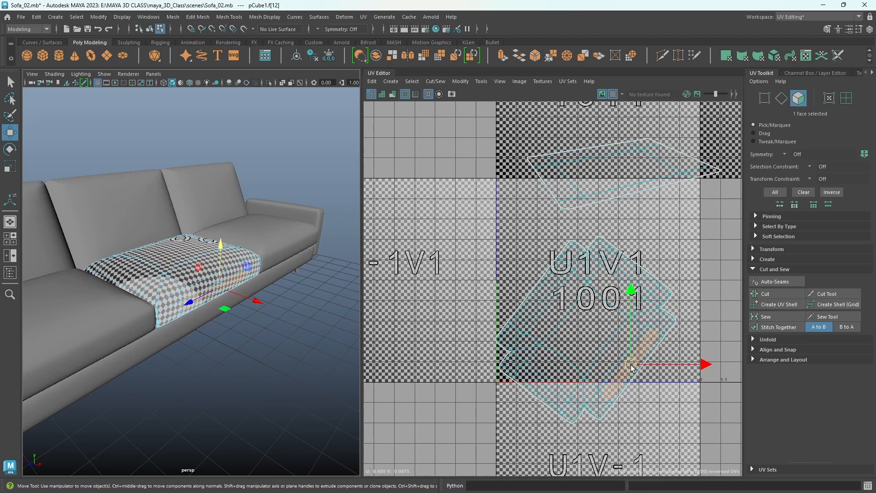
- Rotate the cushion's main UV shell until its front side faces down, and move it inside the U1V1 tile
right_click_drag(630, 368, 613, 291)
key("e")
left_click(596, 325)
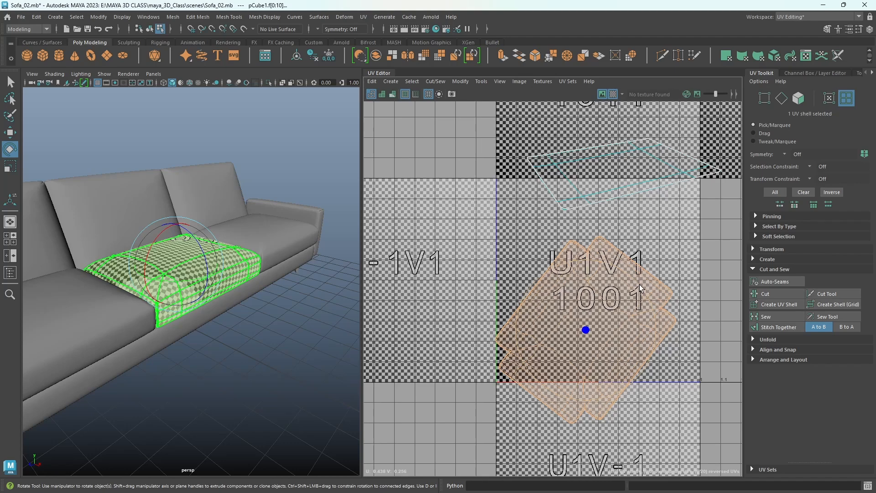
left_click_drag(640, 287, 658, 346)
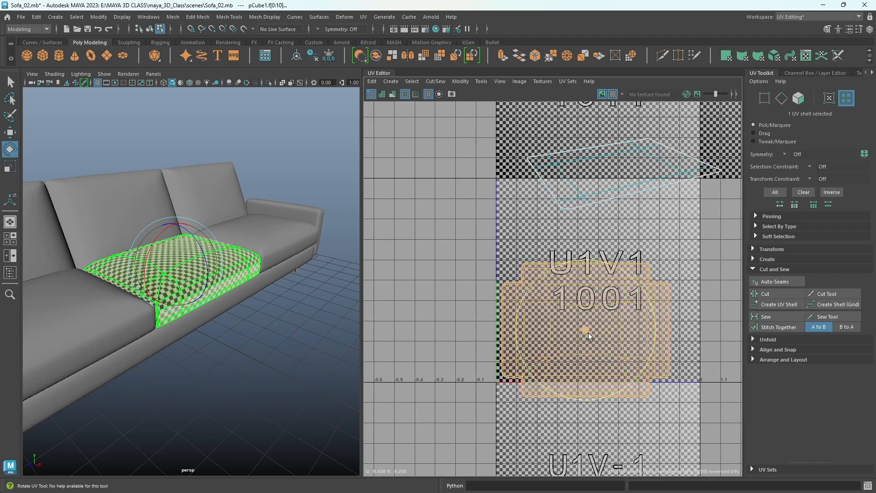
key("w")
left_click_drag(584, 332, 588, 314)
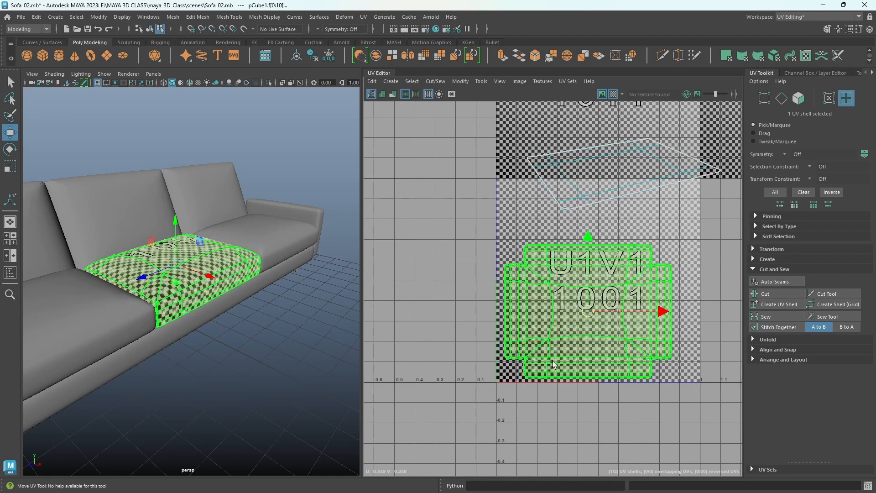
- Select the cushion's underside UV shell above the main shell and unfold it
scroll(577, 351, "down", 1)
middle_click_drag(577, 351, 522, 413, "alt")
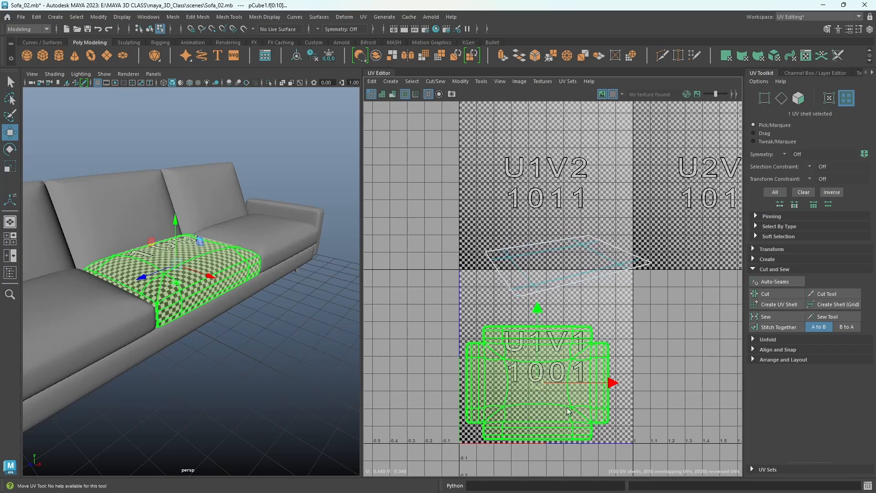
scroll(568, 411, "down", 1)
middle_click_drag(642, 385, 649, 346, "alt")
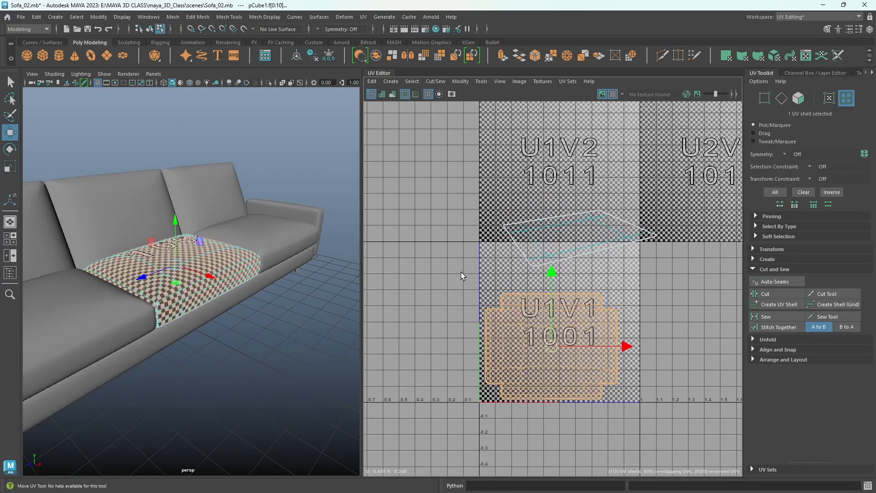
left_click(603, 237)
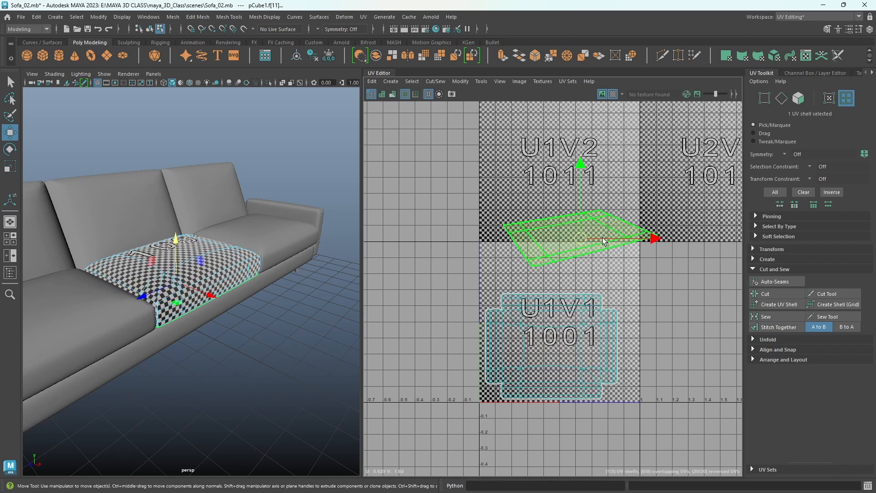
right_click(603, 237, "shift")
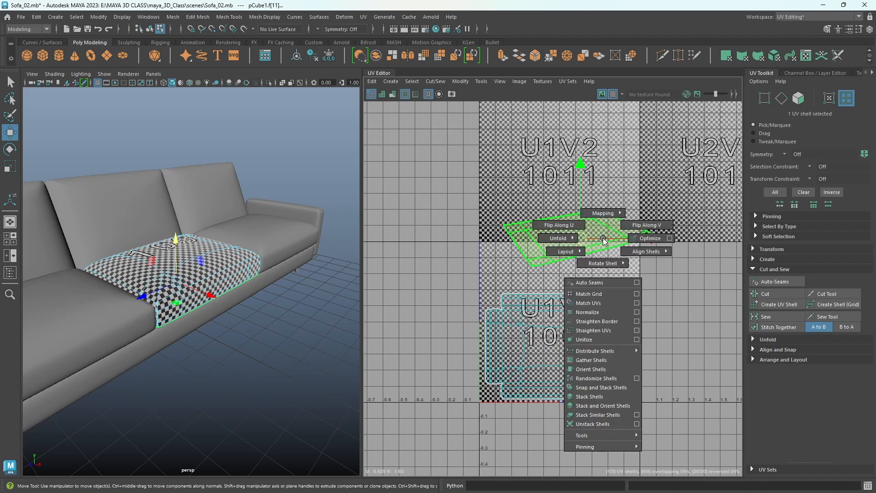
mouse_move(566, 238)
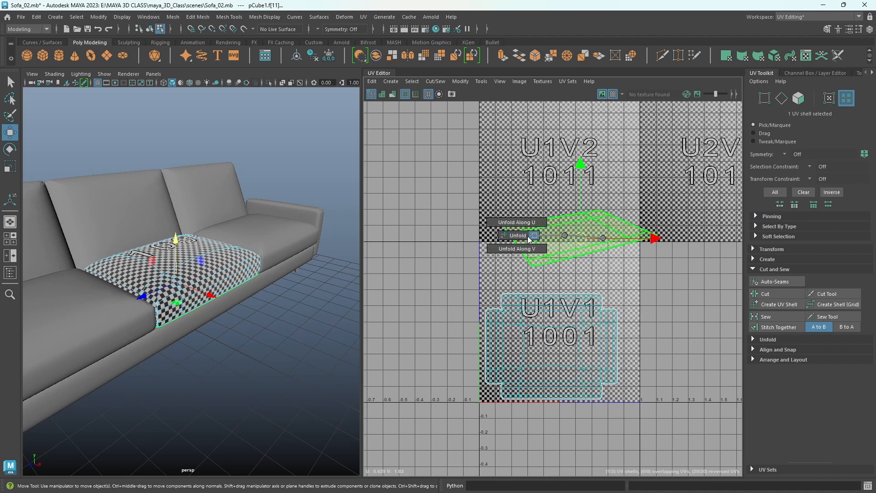
left_click(520, 237)
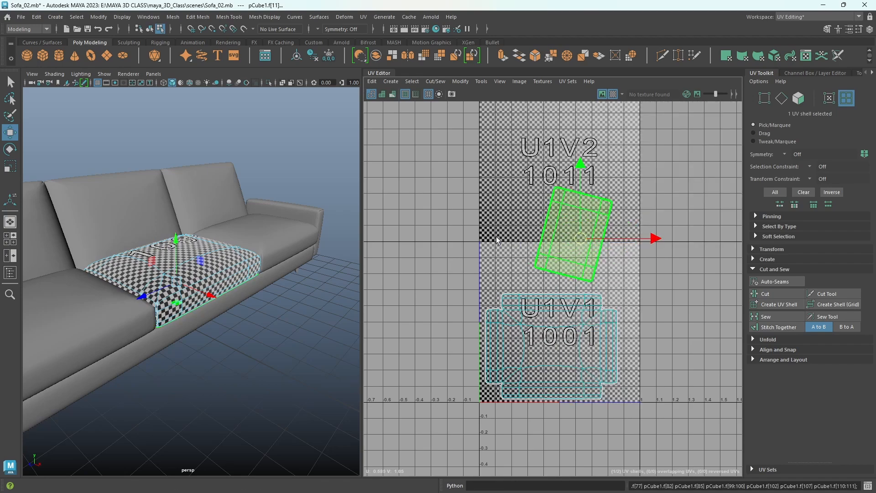
- Select border faces on both long sides of the underside shell to identify which one lies at the cushion's front
scroll(446, 254, "up", 2)
left_click_drag(213, 333, 202, 302, "alt")
right_click(627, 221)
right_click_drag(626, 221, 626, 242)
left_click(627, 237)
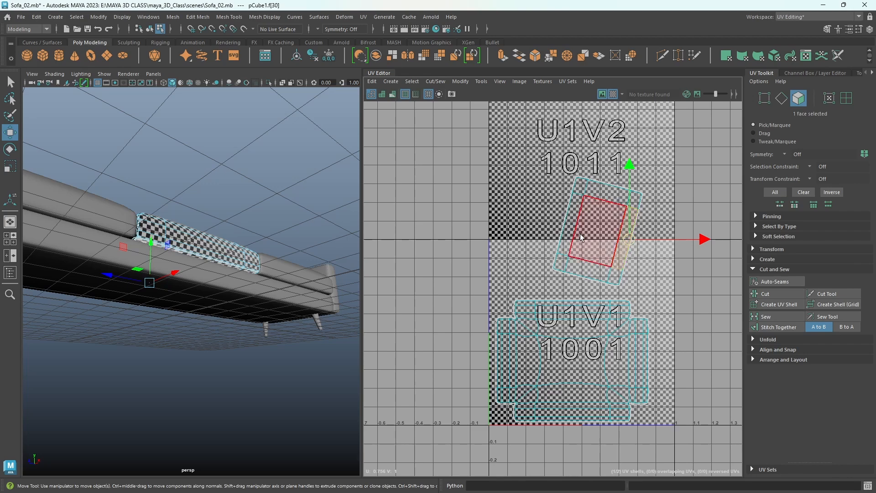
left_click(573, 237)
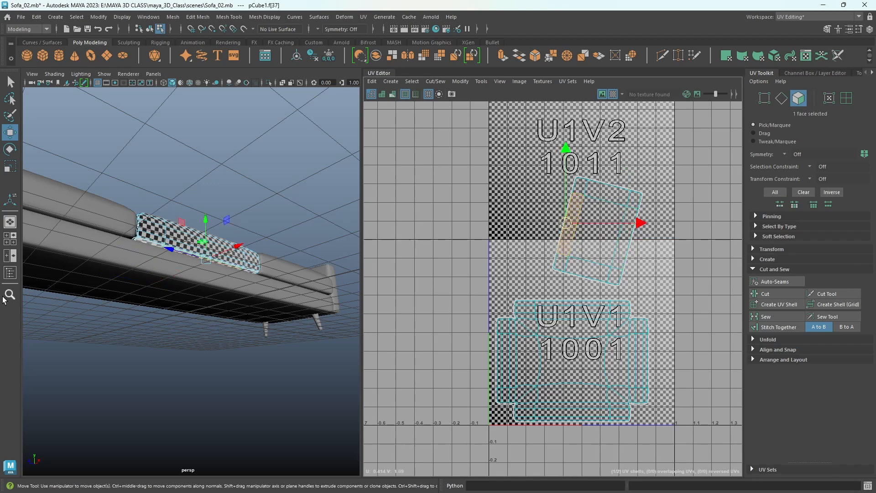
- Rotate the underside UV shell to lie horizontally and place it directly above the main shell
right_click_drag(604, 205, 572, 193)
left_click(609, 213)
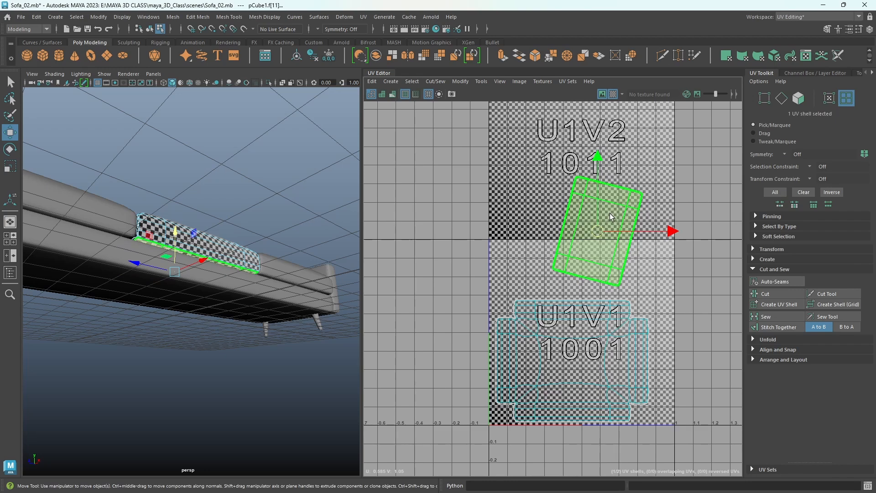
key("e")
left_click_drag(639, 174, 498, 189)
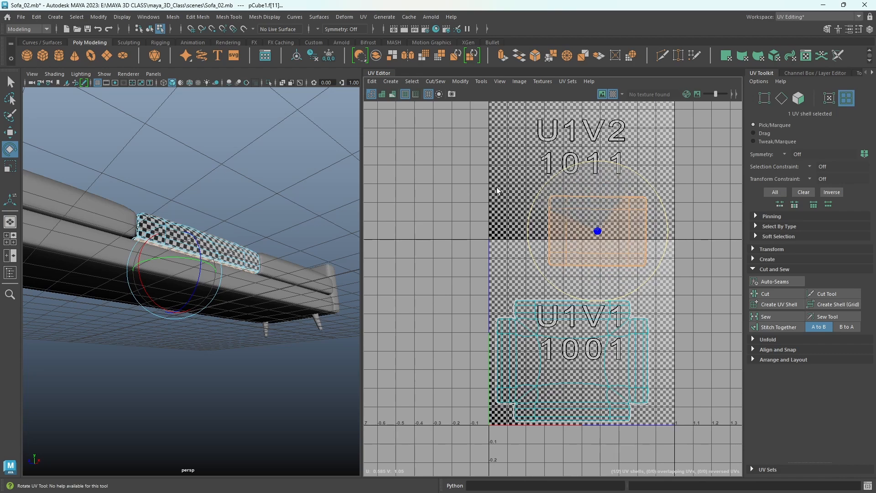
key("w")
left_click_drag(597, 234, 576, 262)
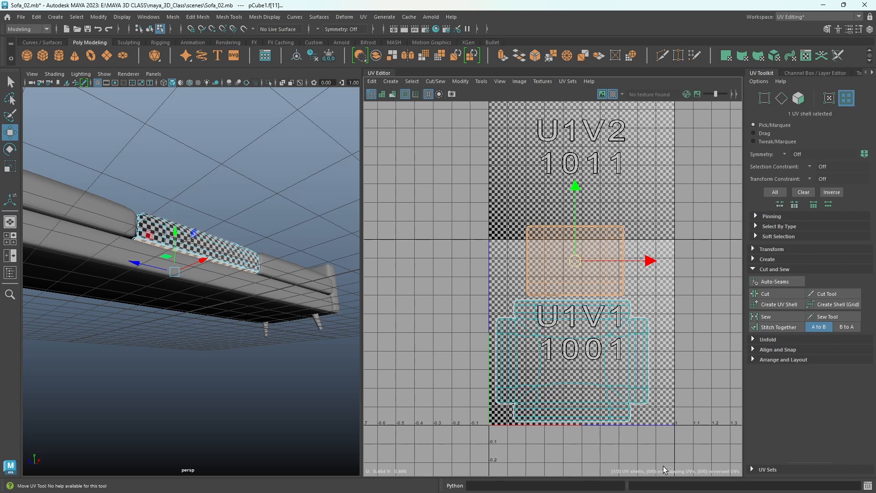
- Turn off the checker map, then orient both cushion UV shells and lay them out in the 0 to 1 tile
left_click_drag(449, 233, 448, 233)
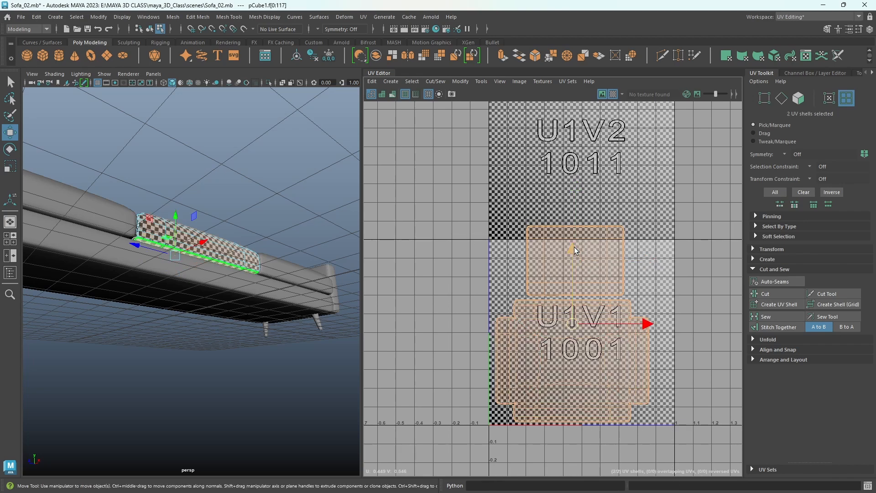
left_click(613, 95)
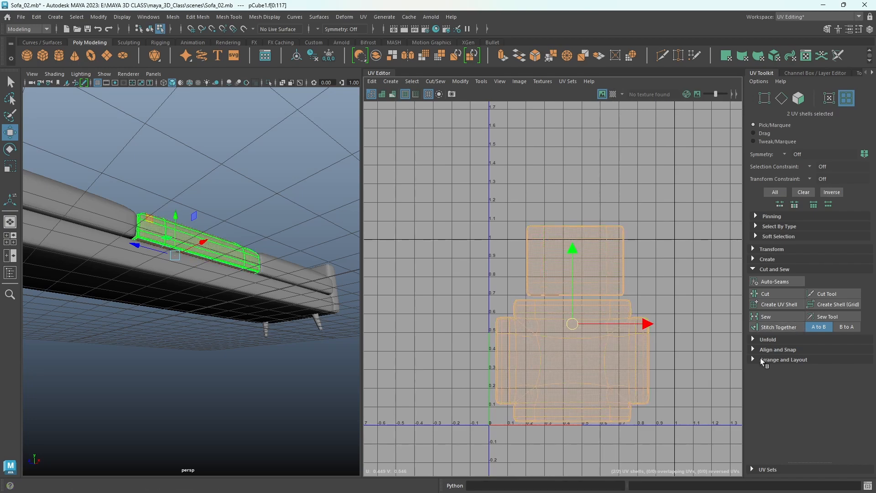
left_click(776, 360)
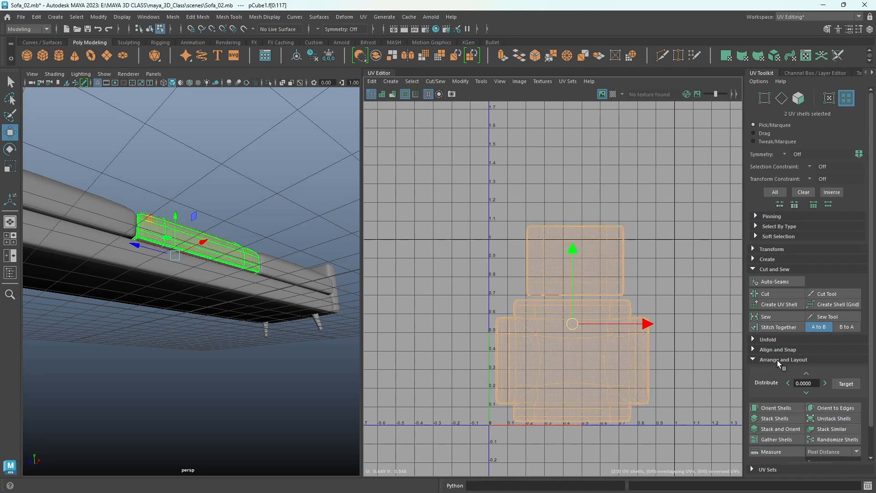
scroll(777, 360, "down", 2)
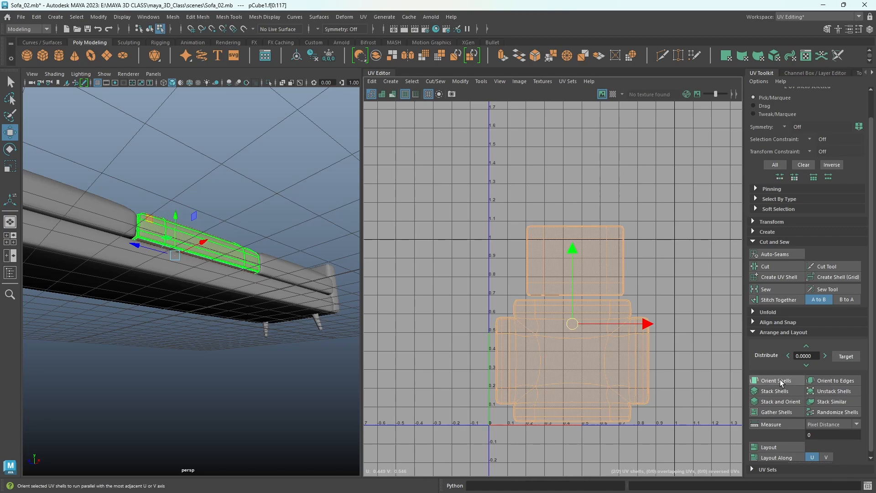
left_click(779, 380)
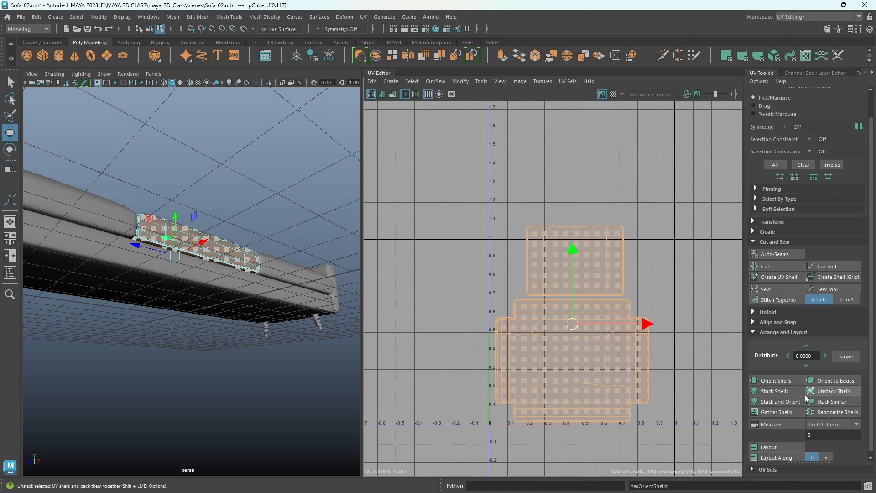
left_click(776, 445)
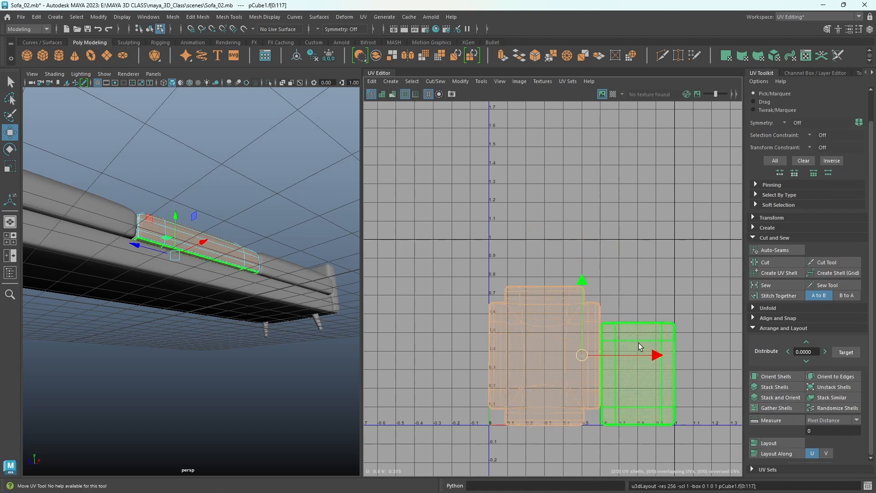
- Scale both shells down slightly within the tile and move the underside shell beside the main shell, leaving a small gap
key("r")
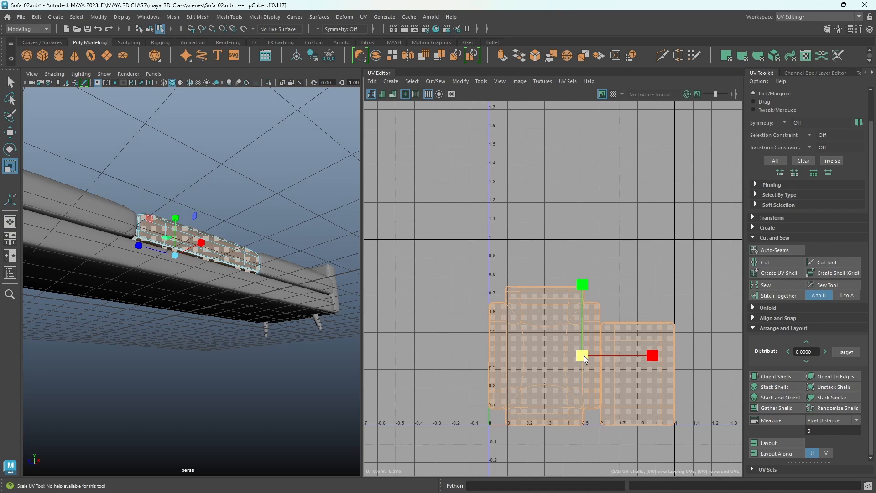
left_click_drag(584, 355, 579, 355)
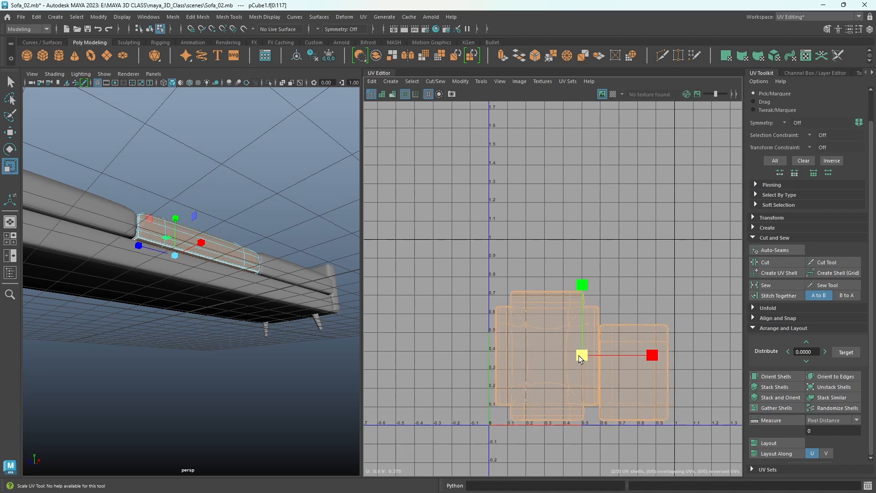
key("w")
left_click(625, 366)
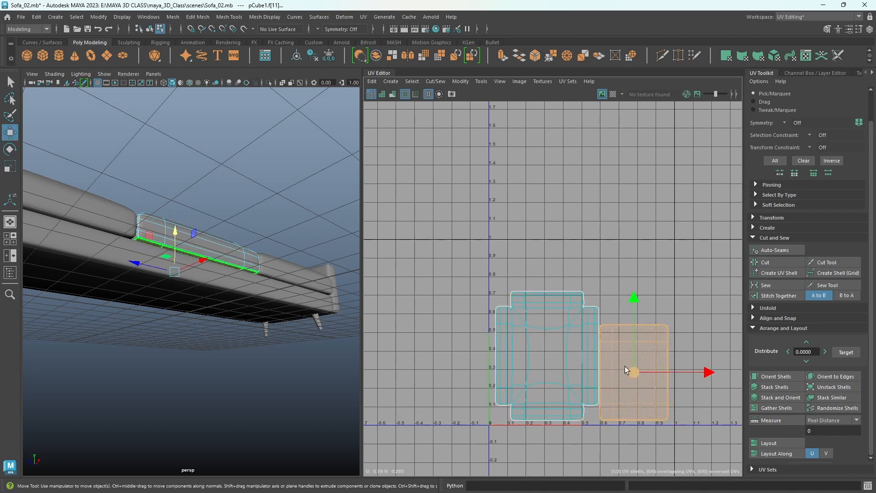
left_click_drag(633, 372, 637, 354)
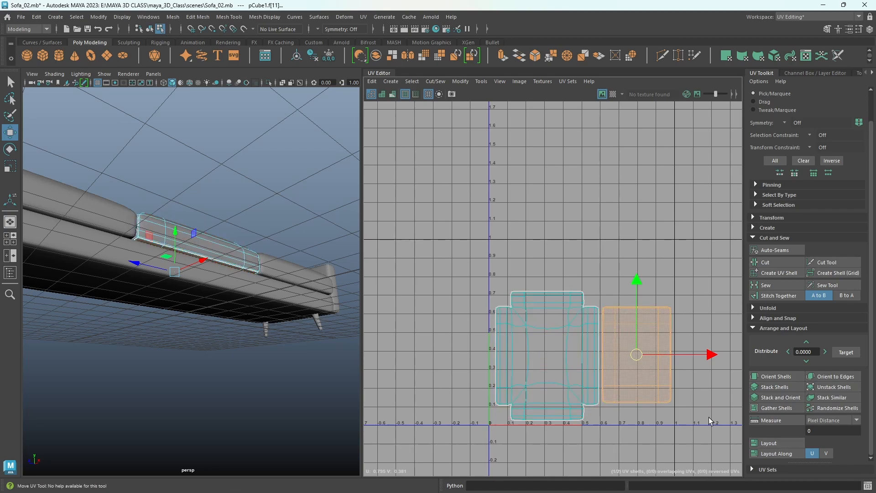
left_click(639, 396)
scroll(561, 354, "up", 5)
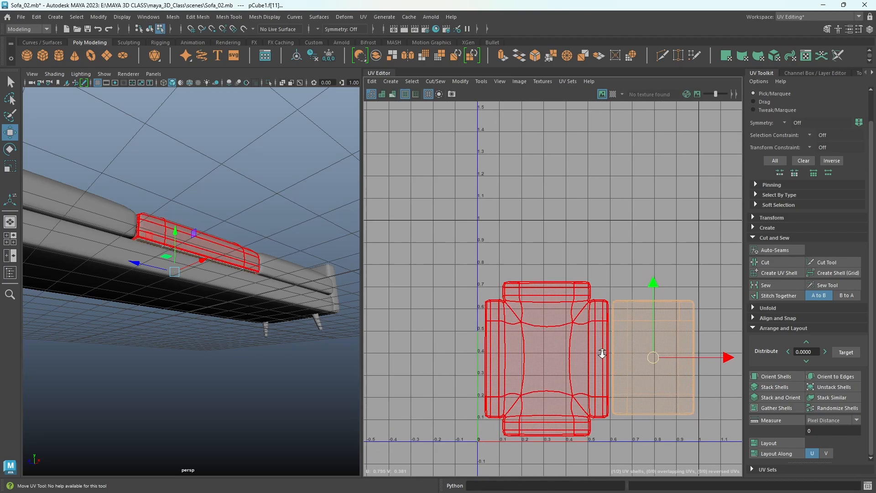
middle_click_drag(552, 319, 562, 326, "alt")
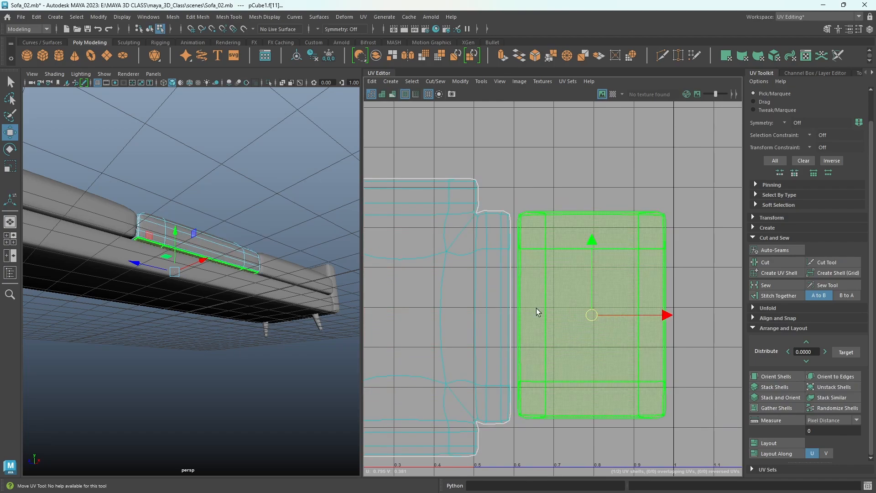
right_click_drag(636, 352, 468, 359, "alt")
middle_click_drag(469, 360, 504, 366, "alt")
- Assign a new Arnold aiStandardSurface material to the middle seat cushion
right_click_drag(309, 237, 199, 241, "alt")
left_click_drag(199, 241, 191, 297, "alt")
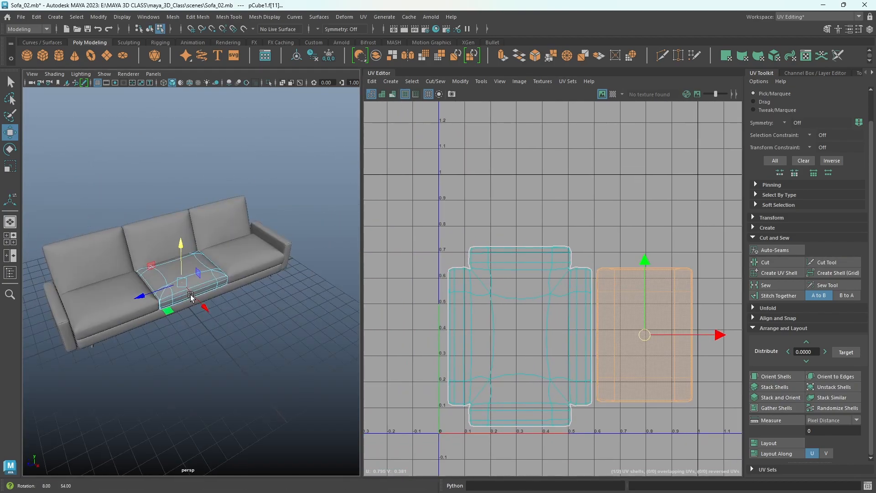
right_click(193, 143)
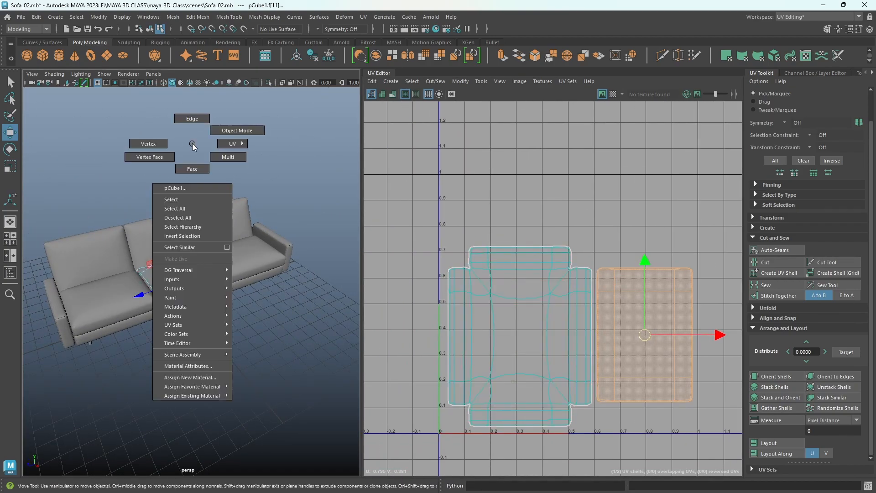
left_click(199, 377)
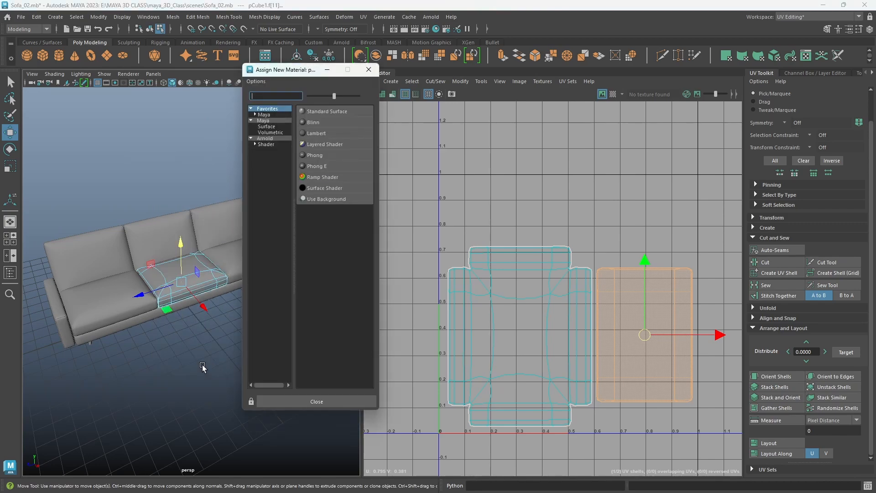
left_click(266, 143)
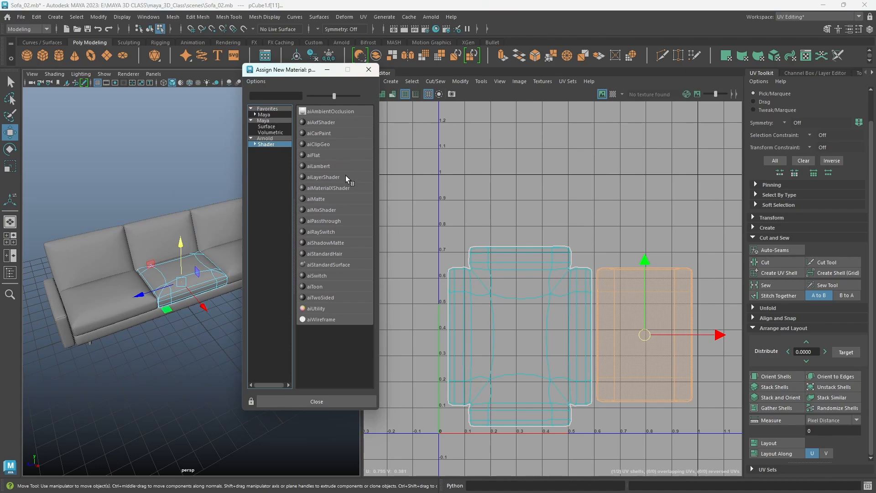
left_click(345, 265)
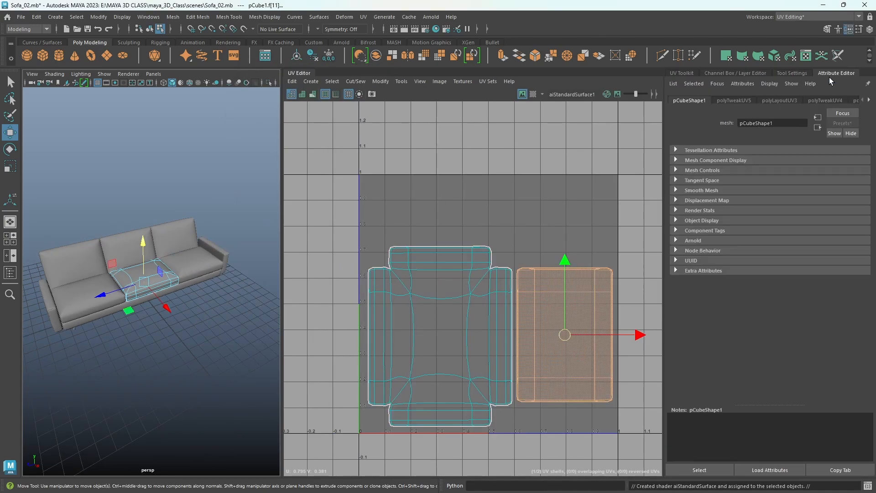
- Rename the middle seat cushion's new aiStandardSurface material as cushion
left_click(838, 103)
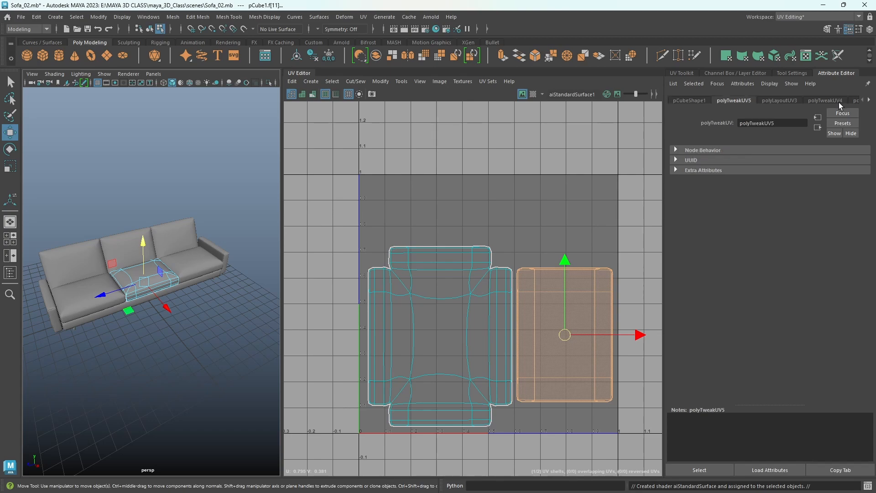
left_click(839, 102)
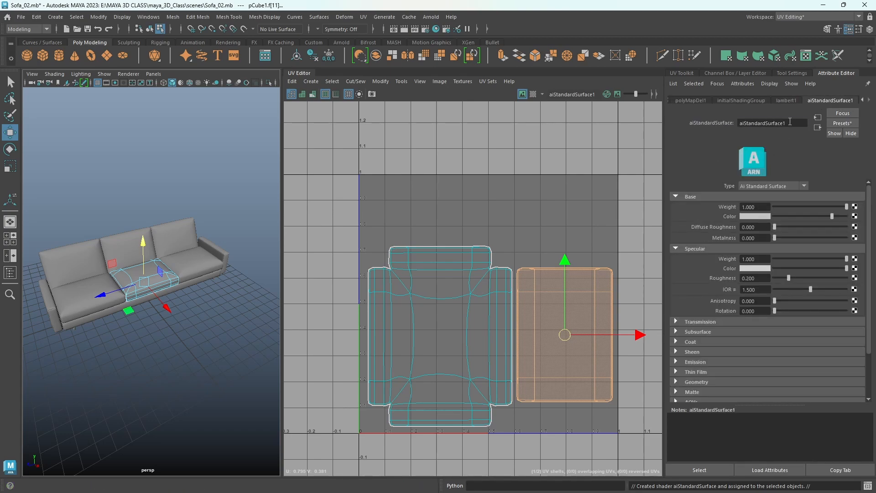
left_click_drag(790, 121, 745, 119)
type("cushion")
key("Return")
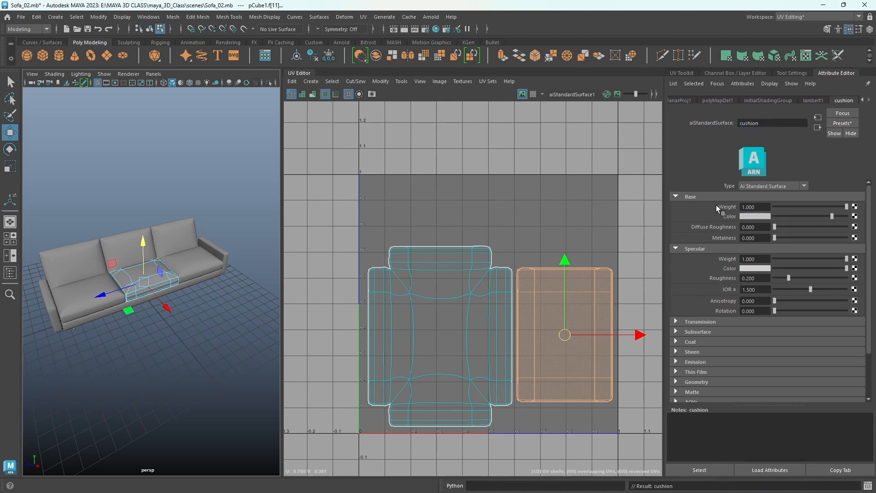
- Connect a file texture to the cushion material's base color and load Fabric036_1K_Color.jpg from the COUCH\Fabric036_1K-JPG textures folder
left_click(854, 217)
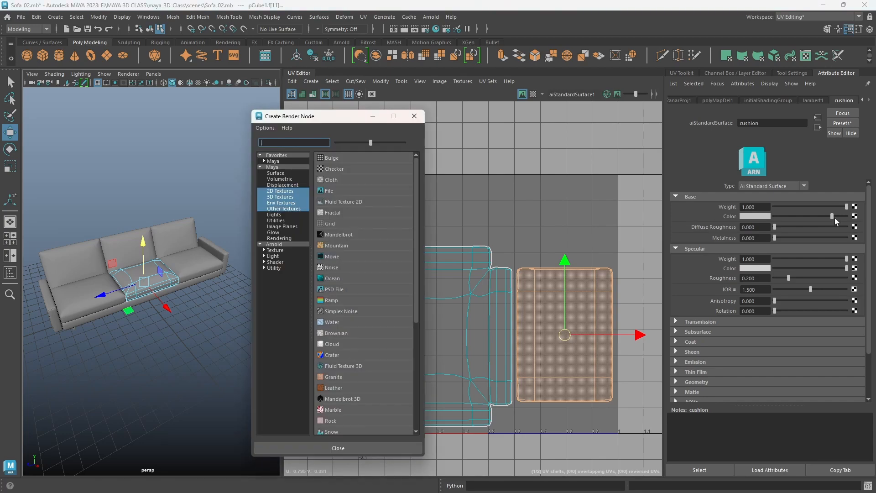
left_click(322, 191)
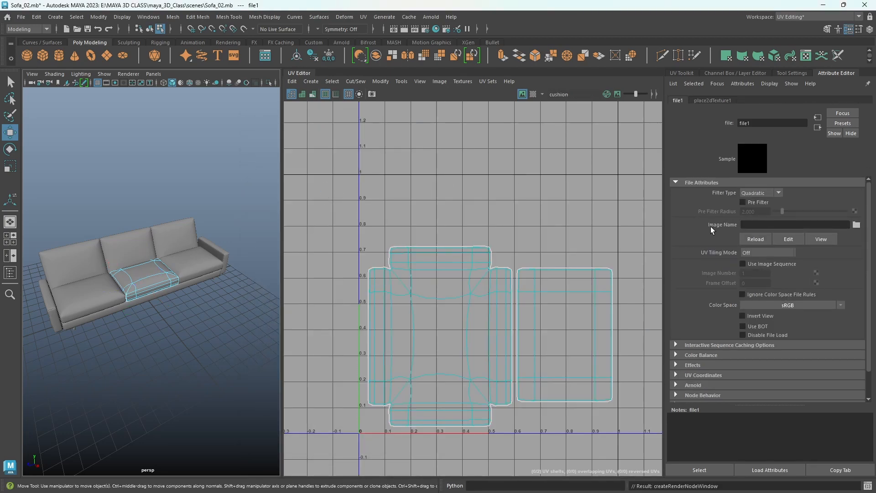
left_click(856, 225)
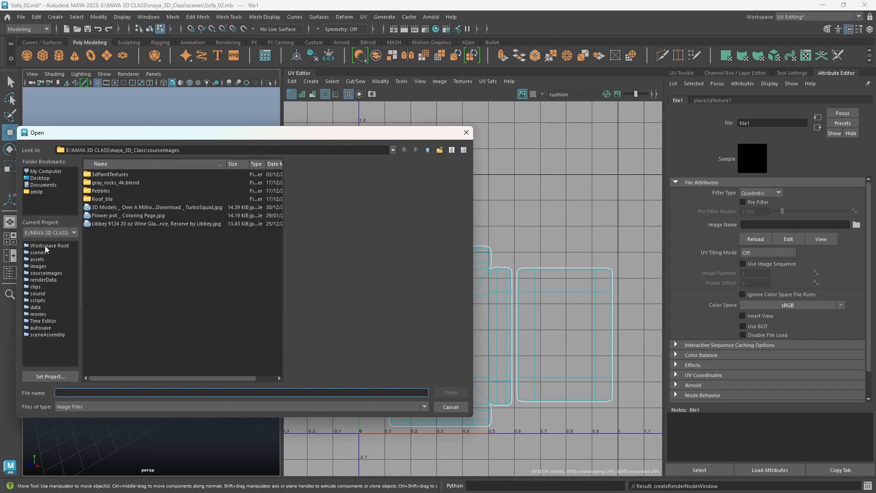
left_click(45, 172)
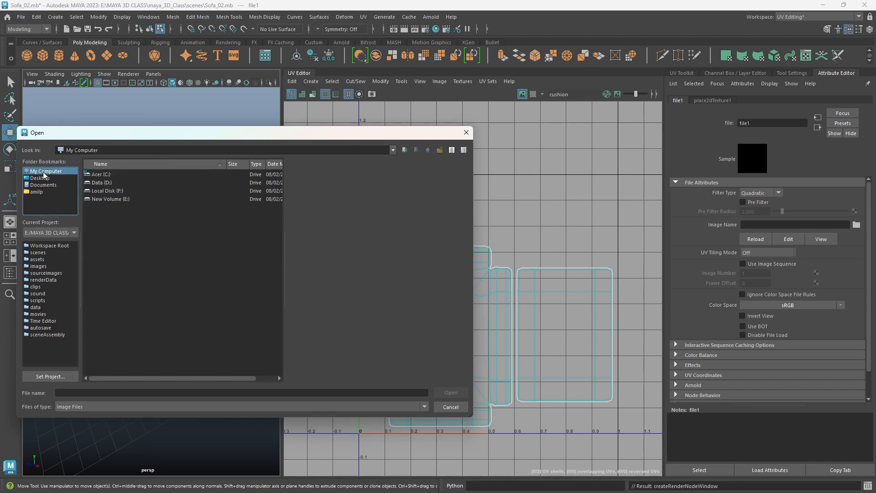
double_click(109, 185)
double_click(103, 183)
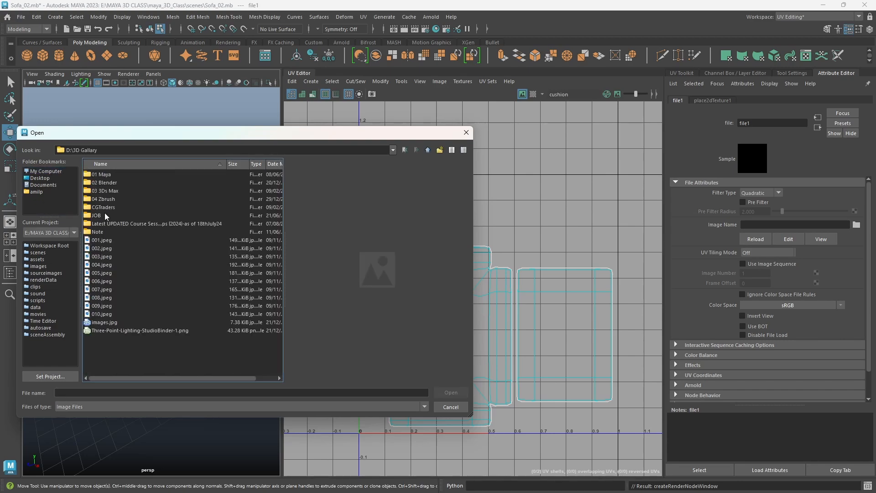
double_click(105, 215)
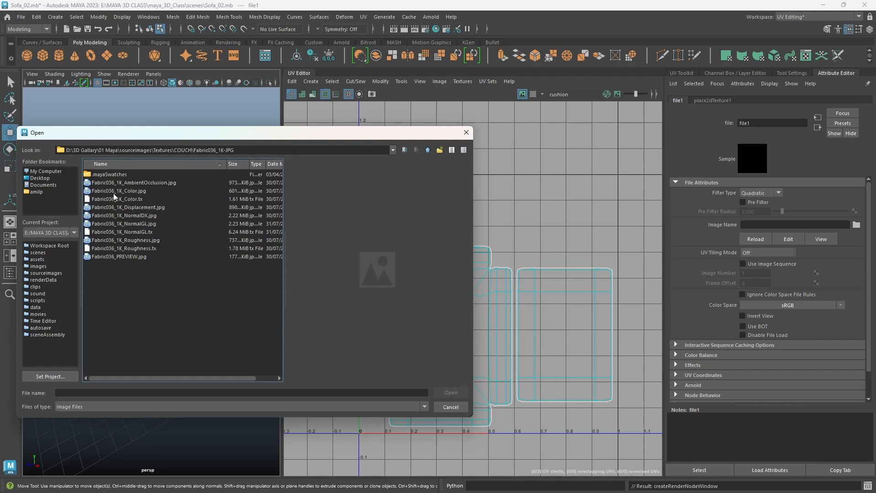
left_click(114, 194)
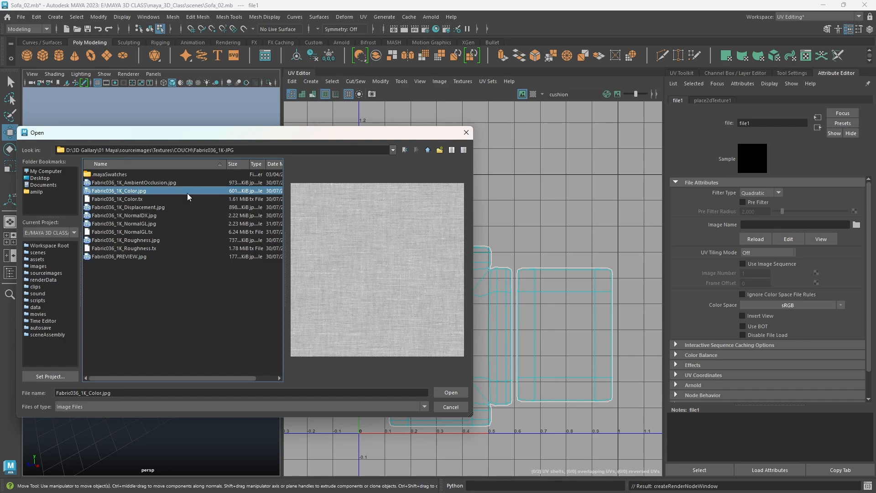
left_click(448, 394)
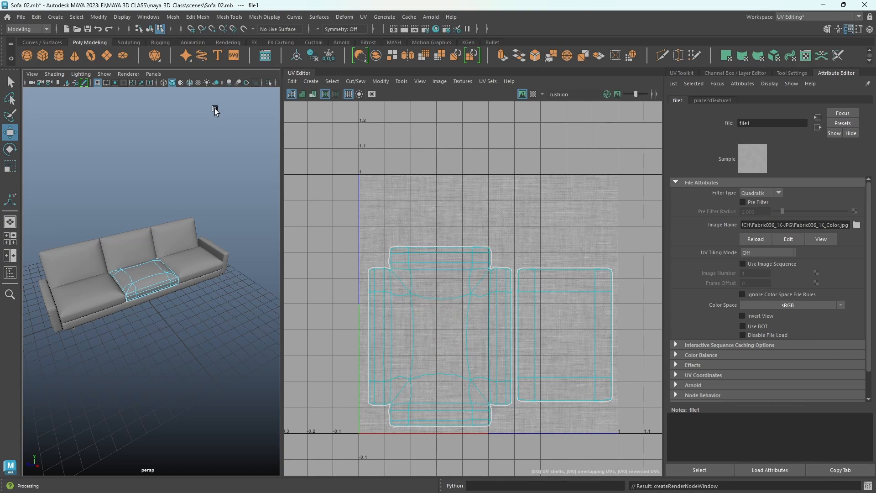
- Turn on textured display in the viewport and examine the fabric weave on the middle seat cushion up close
left_click(198, 84)
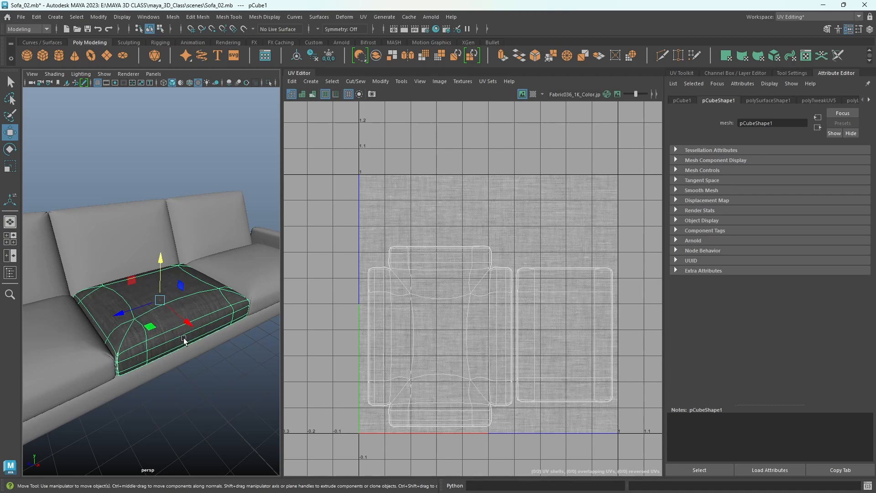
left_click_drag(151, 326, 149, 325)
scroll(149, 325, "up", 6)
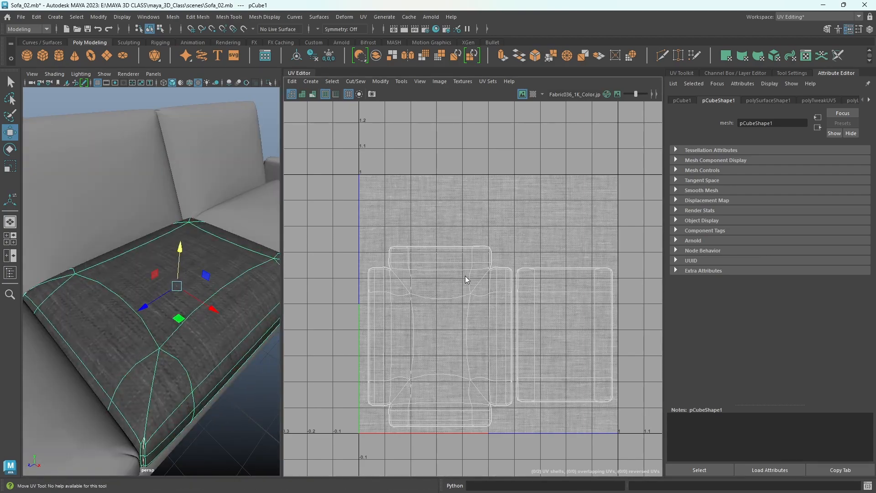
- Select both cushion UV shells and rotate them about 90 degrees clockwise to change the fabric's direction on the cushion
right_click_drag(465, 276, 435, 265)
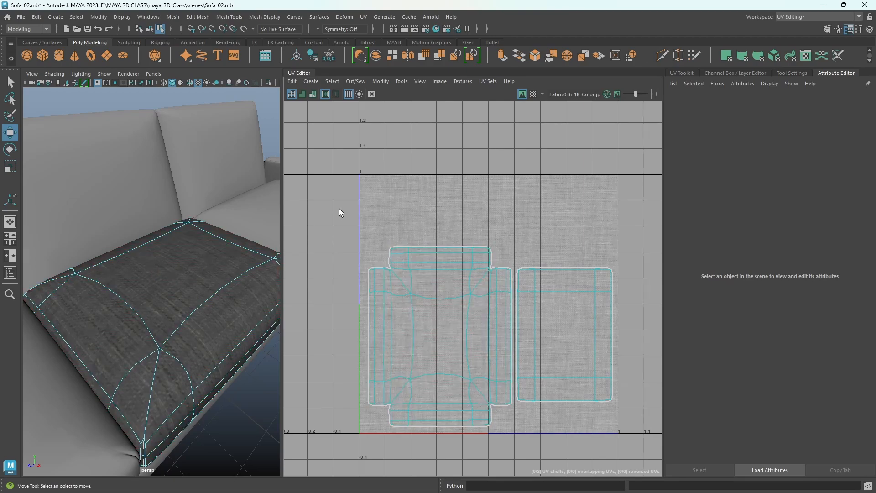
left_click_drag(340, 210, 630, 322)
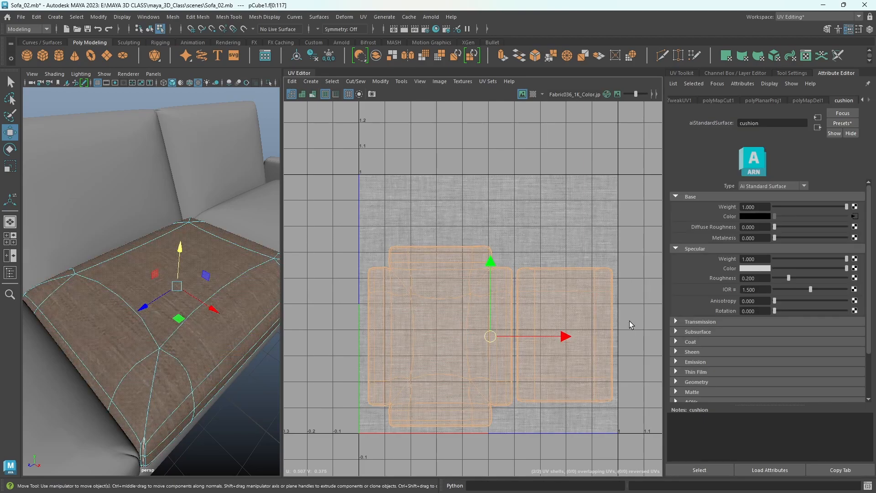
key("e")
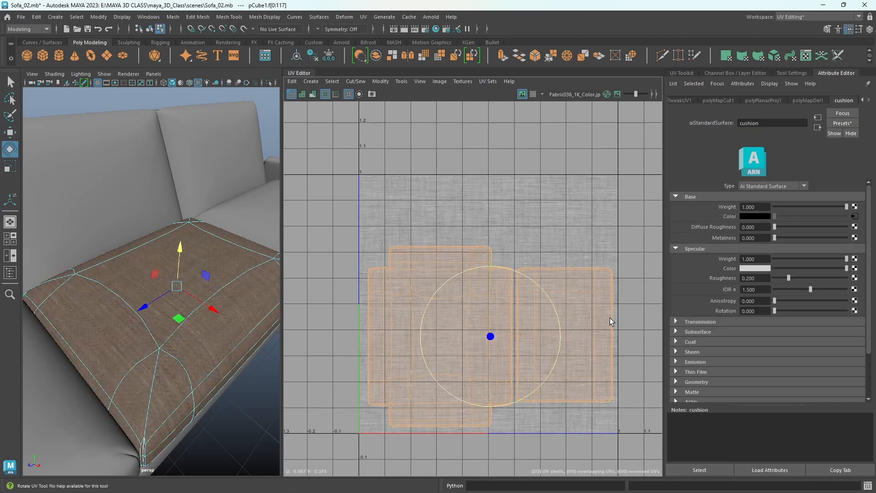
left_click_drag(544, 294, 553, 408)
scroll(791, 323, "down", 2)
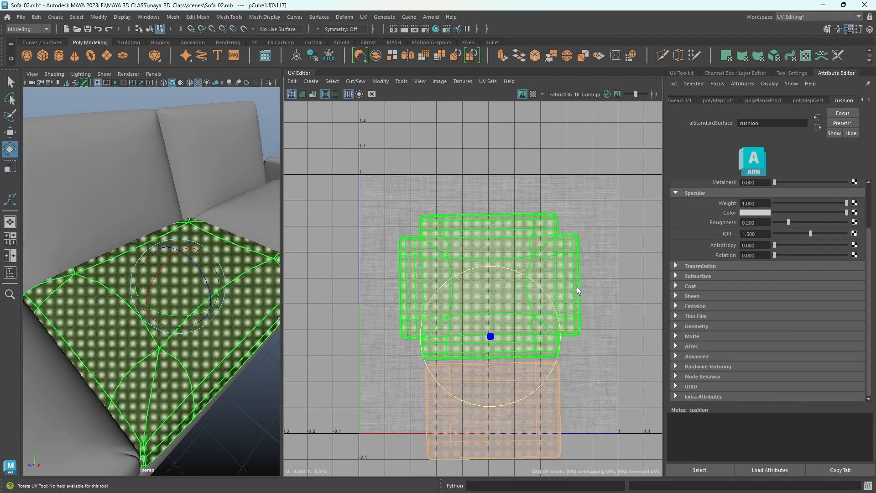
- Straighten both rotated cushion shells with Orient Shells and move them up inside the 0 to 1 tile
left_click(684, 72)
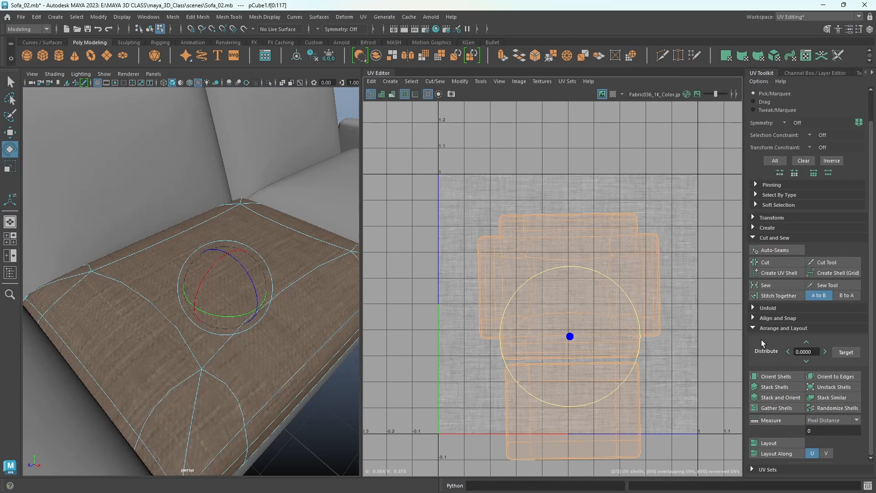
left_click(772, 377)
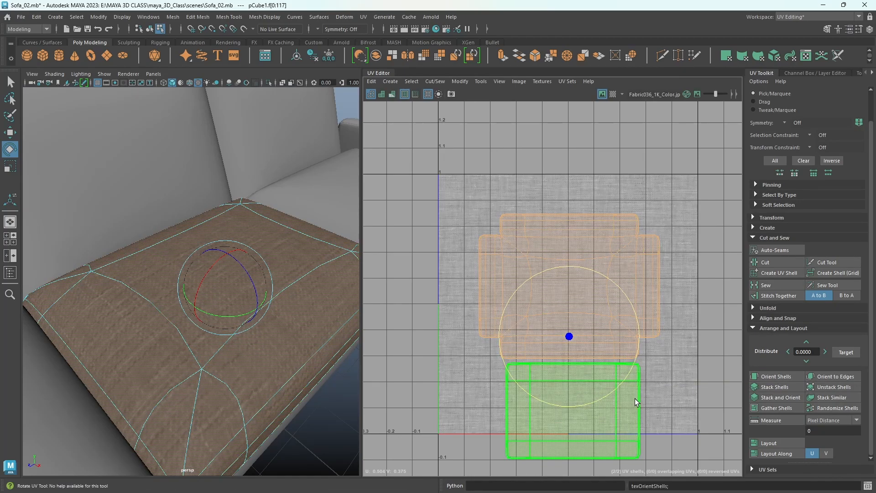
key("w")
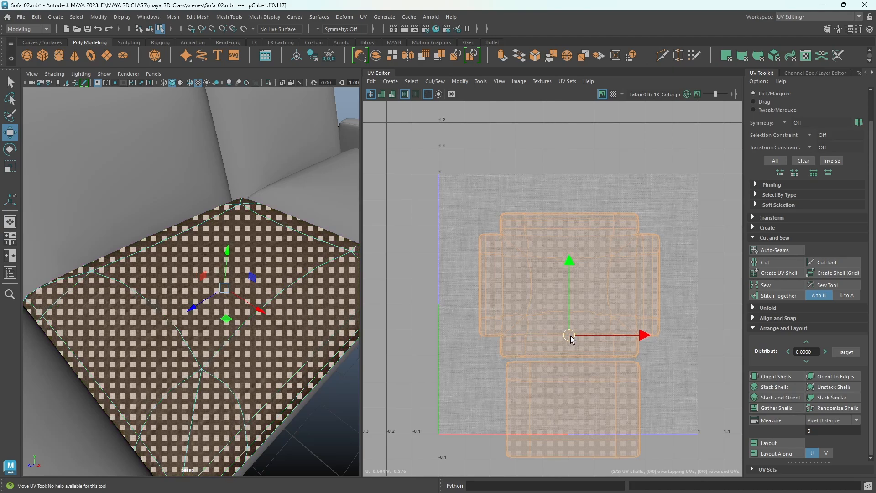
left_click_drag(571, 337, 574, 310)
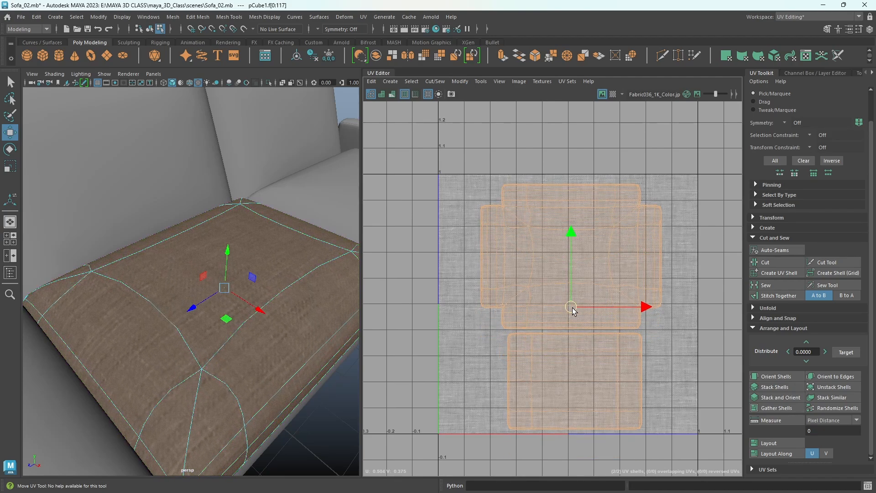
- Deselect the middle seat cushion and check how its fabric texture looks on the sofa
right_click_drag(287, 213, 319, 199)
left_click(324, 404)
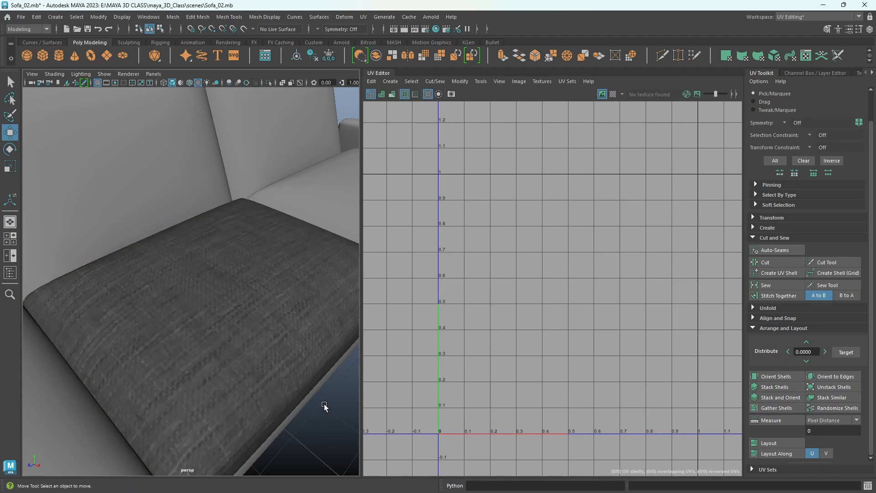
left_click_drag(324, 404, 234, 359, "alt")
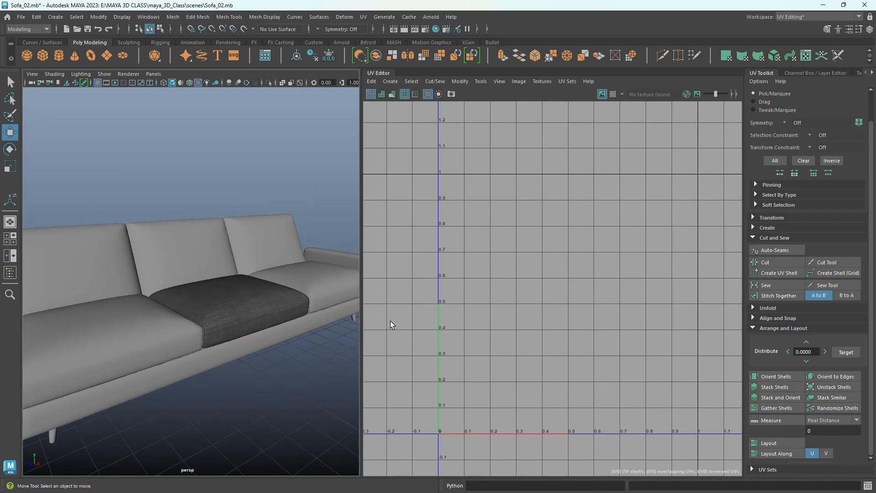
- Examine the UV Snapshot options and available image formats for the middle seat cushion, then close the options
left_click(238, 314)
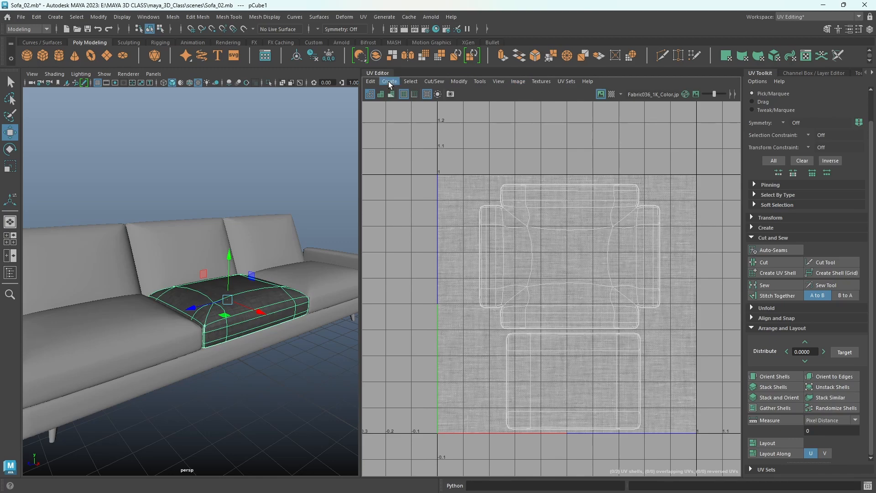
left_click(518, 82)
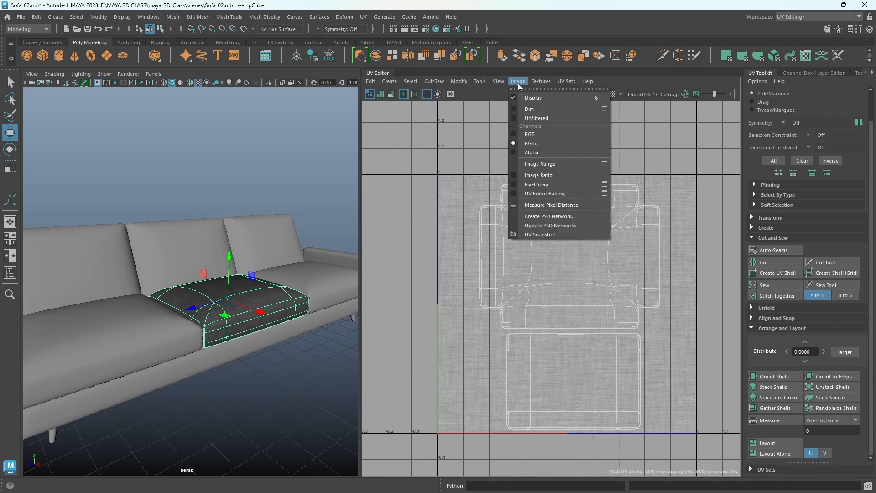
left_click(546, 237)
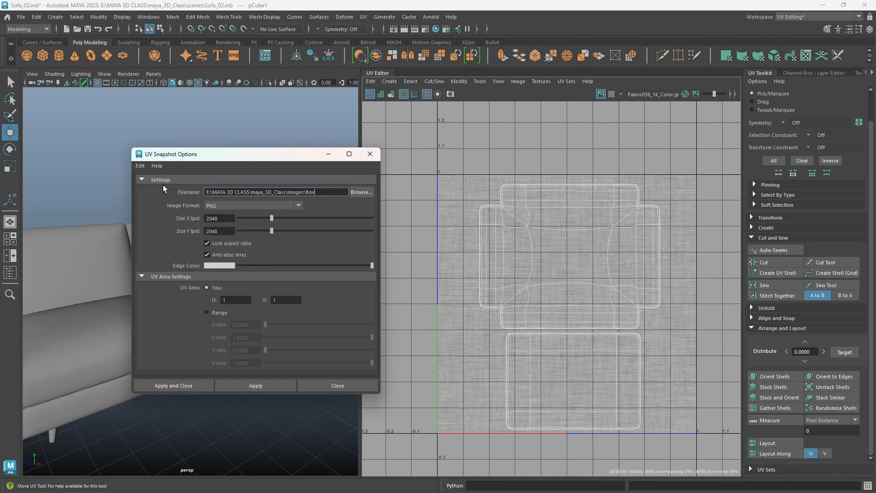
left_click(226, 206)
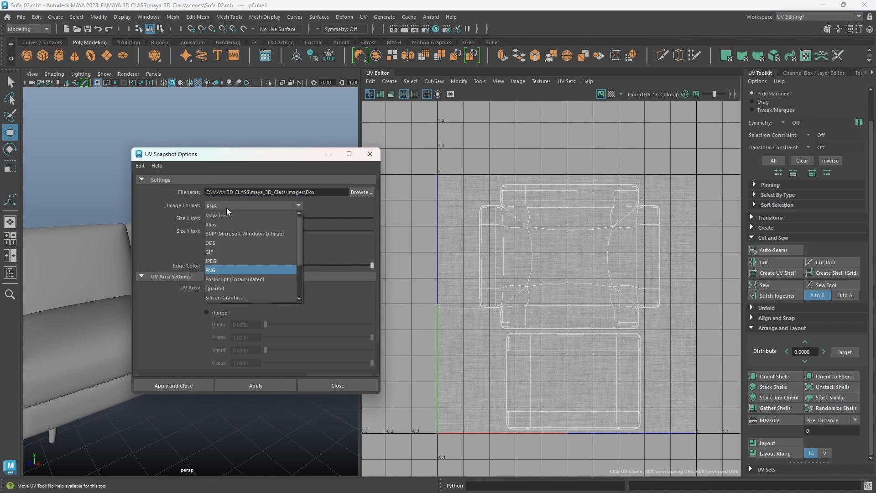
left_click(226, 208)
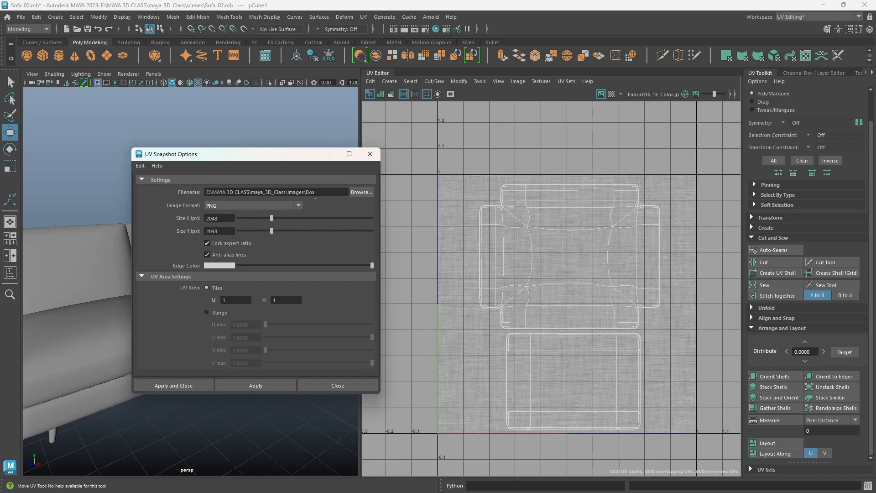
left_click(331, 386)
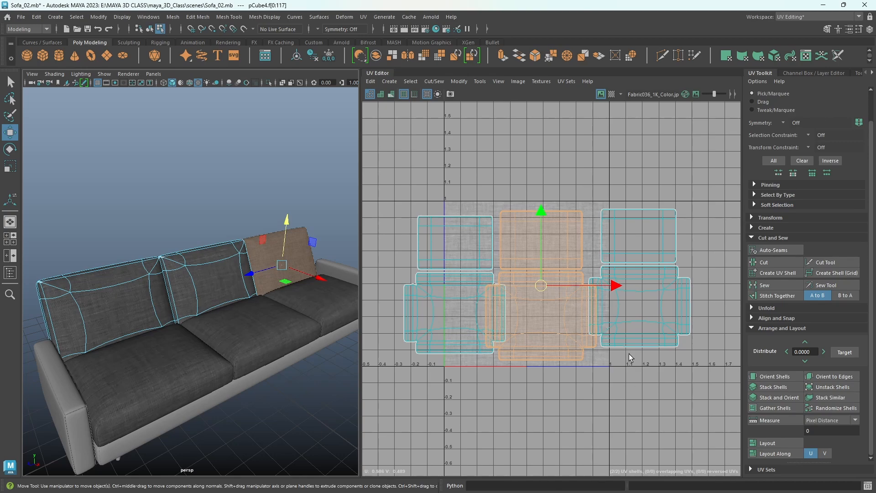
- Select the large cross-shaped UV shells of all three back cushions and stack them with Stack Similar
right_click_drag(596, 296, 556, 283)
left_click_drag(680, 407, 565, 370)
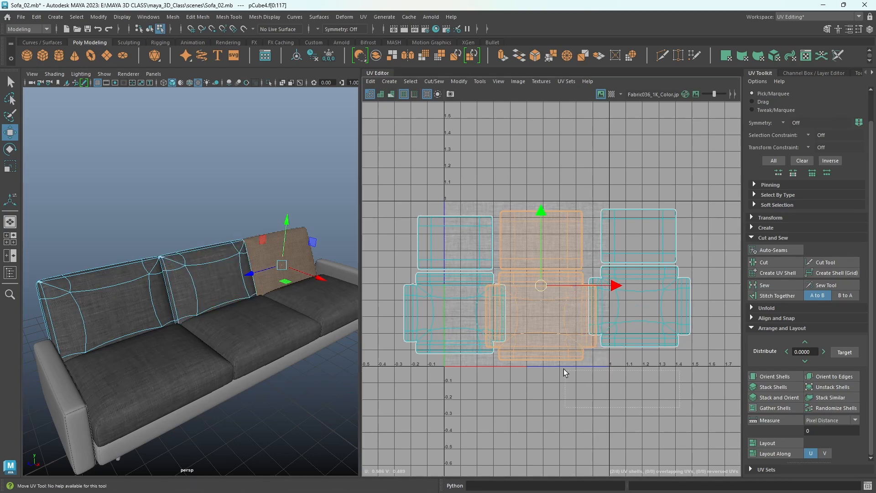
left_click_drag(381, 319, 380, 317)
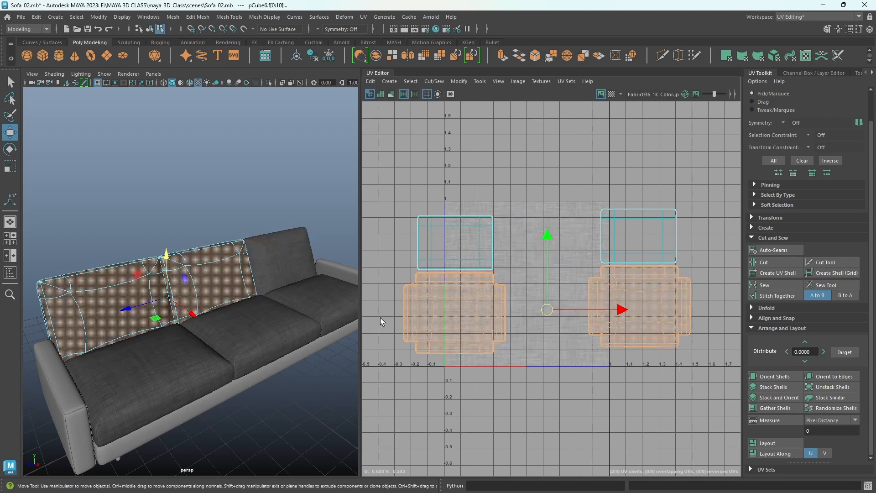
left_click(282, 248, "shift")
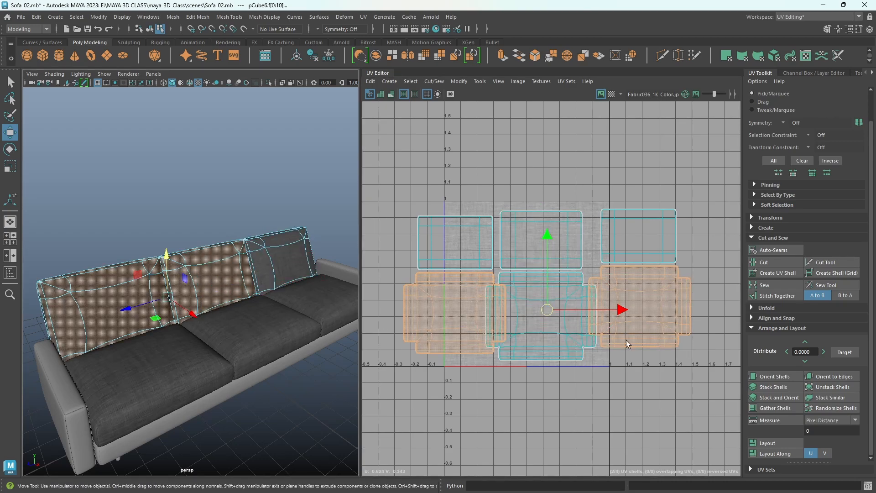
left_click_drag(686, 403, 409, 321)
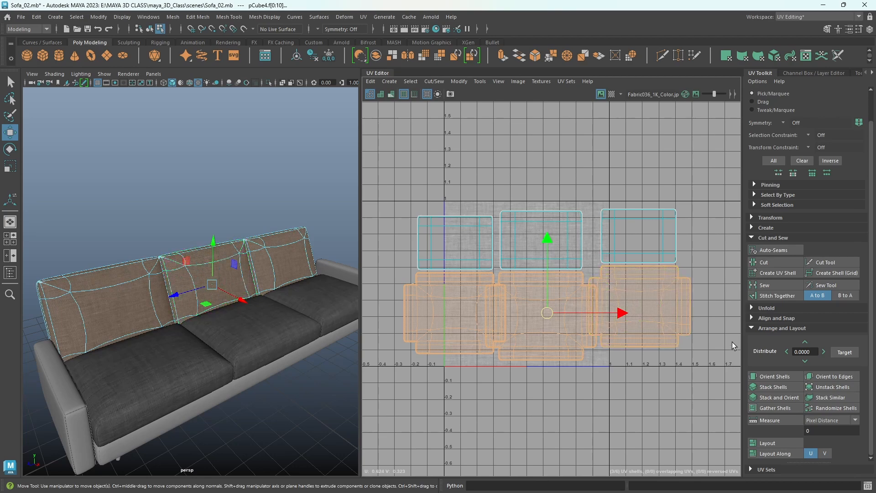
left_click(820, 400)
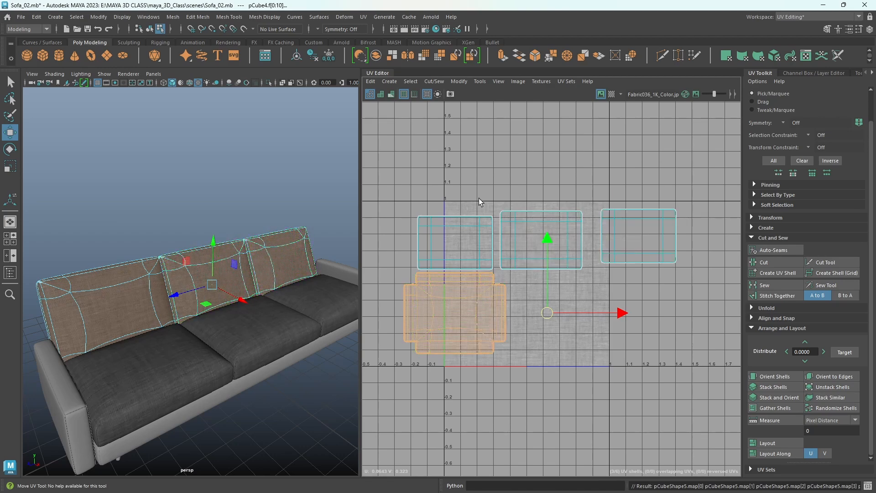
- Stack the three rectangular back-cushion shells with Stack Similar and move all the stacked shells to the middle of the 0 to 1 tile
left_click_drag(445, 176, 505, 198)
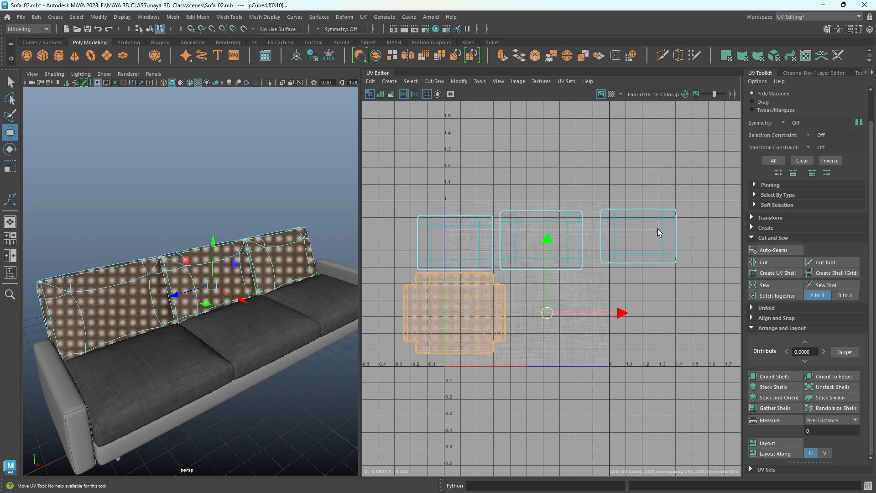
left_click_drag(658, 229, 658, 229)
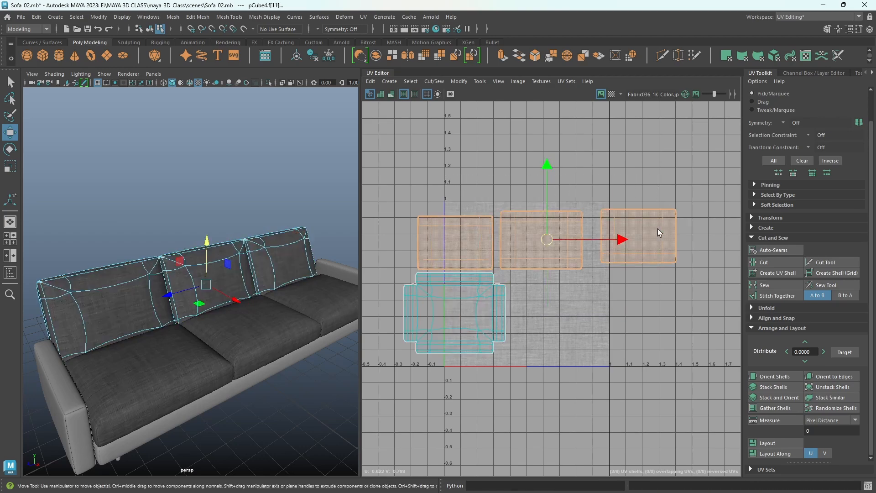
left_click(820, 398)
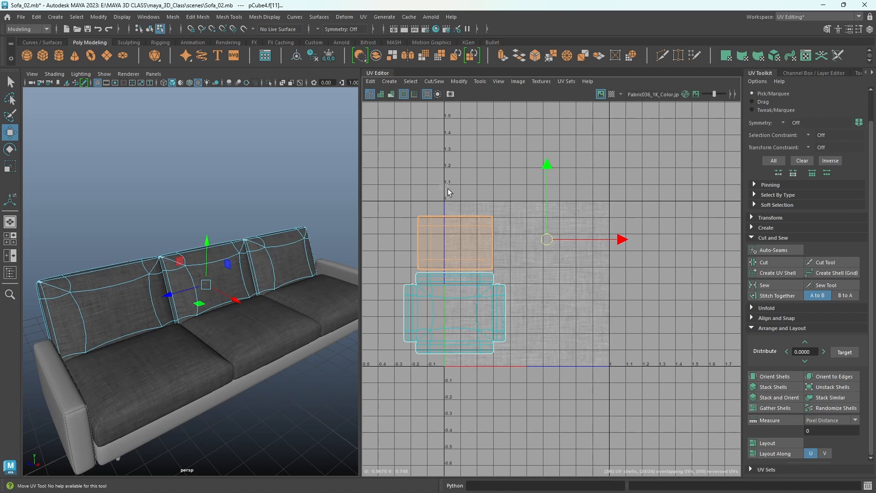
left_click_drag(446, 185, 524, 349)
left_click_drag(463, 285, 528, 284)
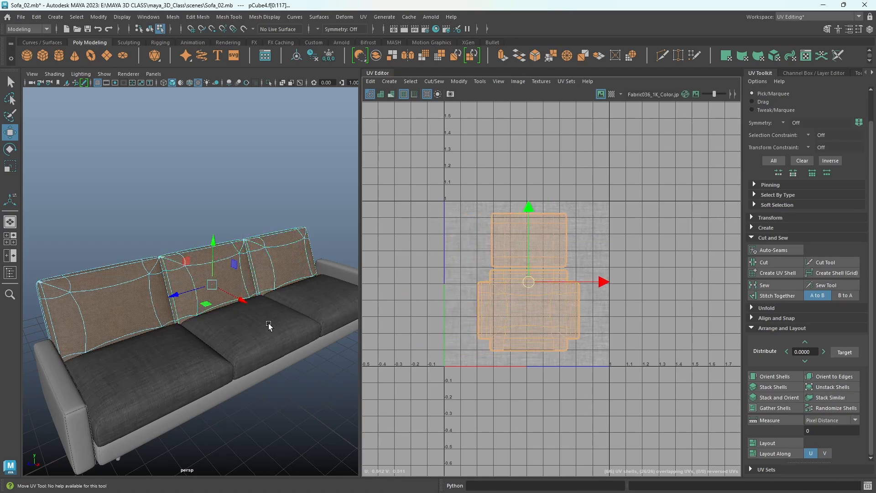
- Switch to object mode and select all three seat cushions together with all three back cushions
right_click(176, 232)
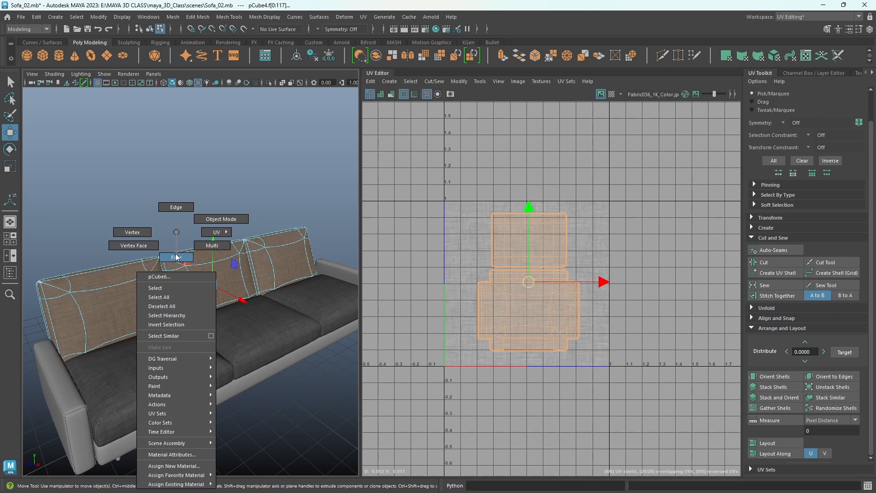
left_click(214, 219)
left_click(169, 361)
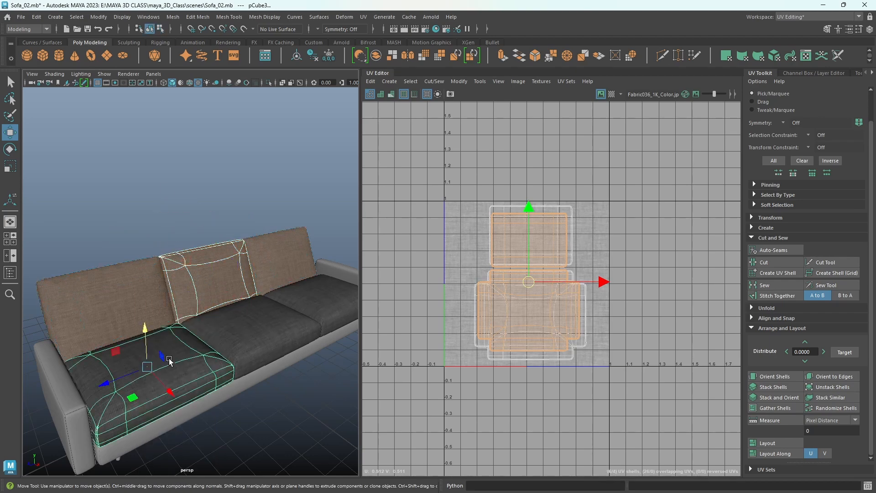
left_click(256, 347, "shift")
left_click(310, 317, "shift")
left_click(273, 249, "shift")
left_click(129, 302, "shift")
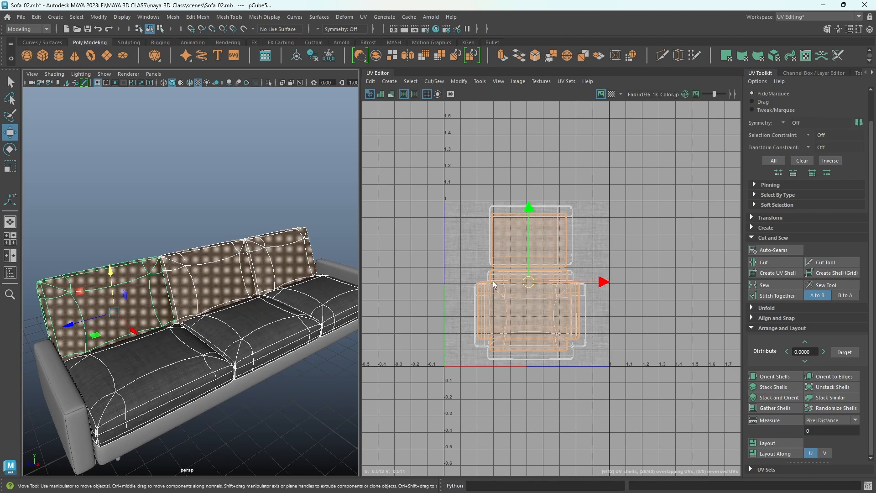
- Select the large cross-shaped UV shells of all six cushions and stack them with Stack Similar
right_click_drag(494, 284, 451, 273)
left_click_drag(437, 301, 527, 317)
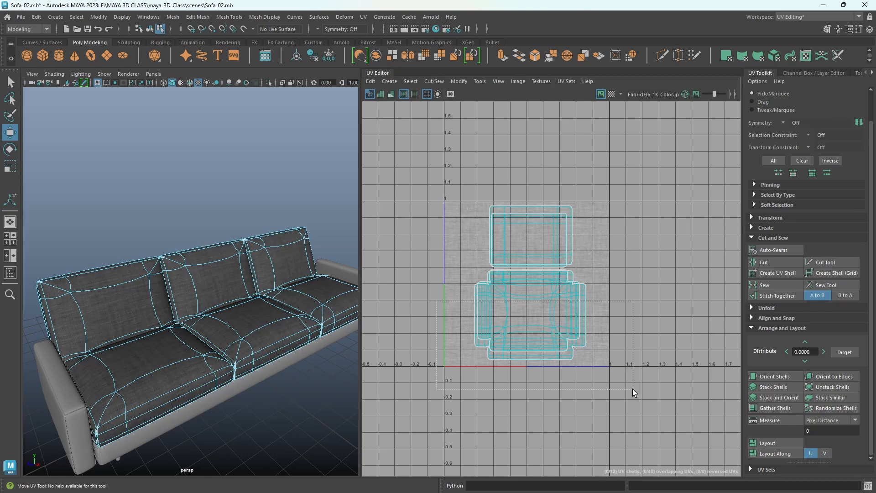
left_click_drag(632, 389, 633, 388)
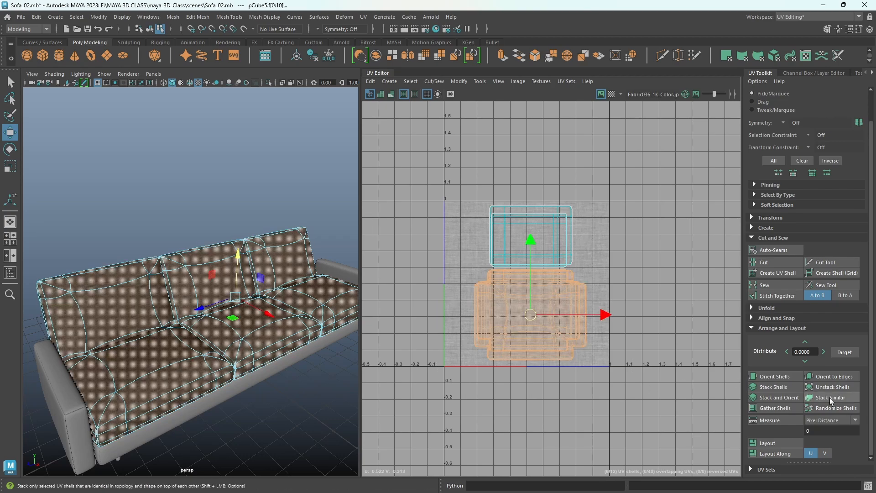
left_click(829, 398)
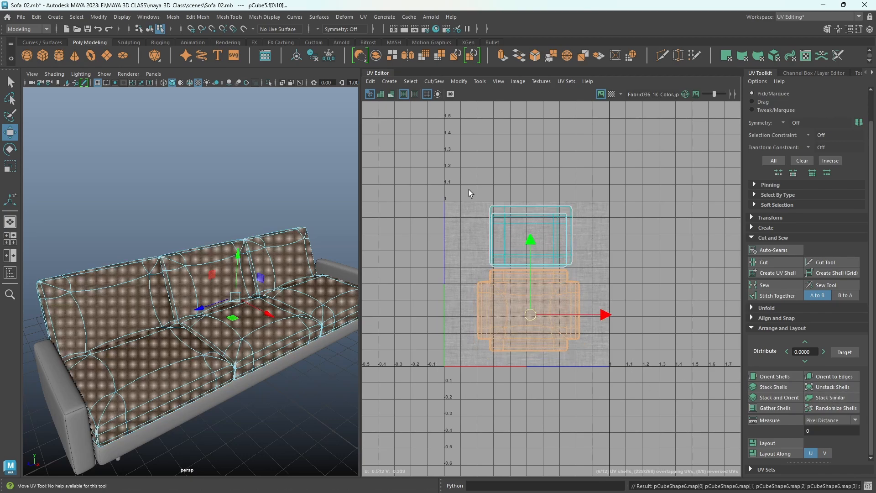
- Stack the rectangular UV shells of all six cushions with Stack Similar and clear the selection to view the fabric
left_click_drag(469, 190, 598, 234)
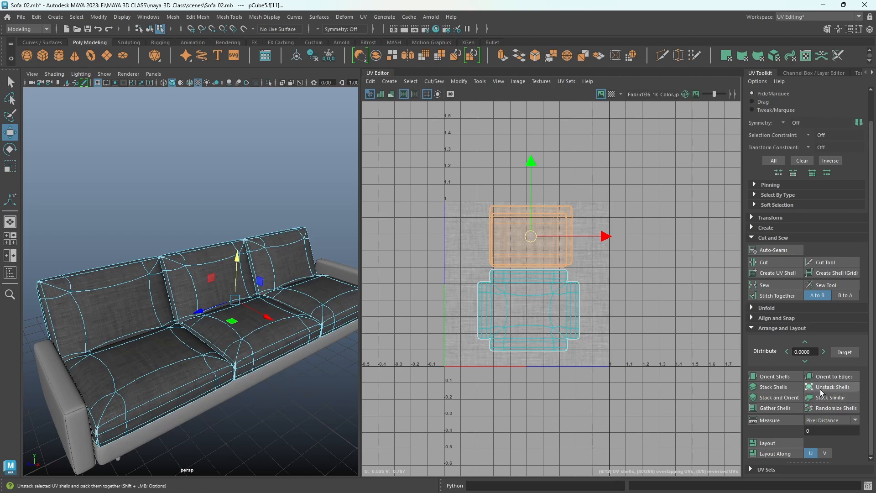
left_click(828, 400)
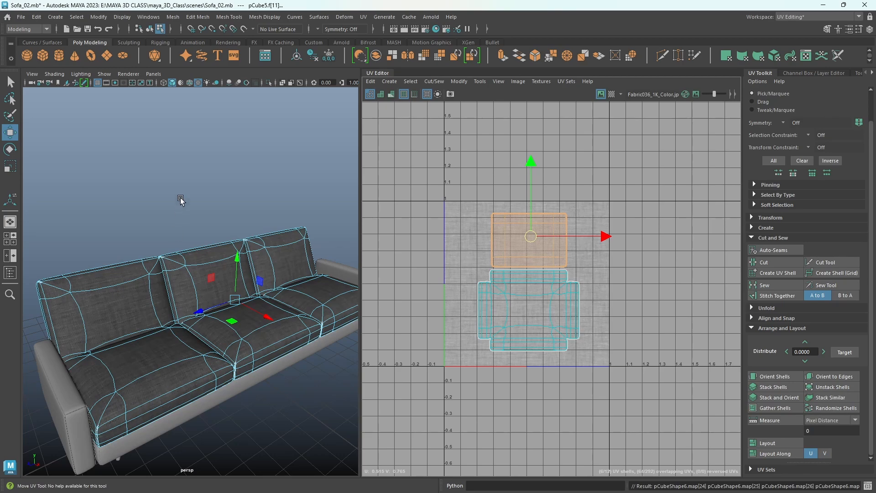
right_click_drag(180, 197, 214, 186)
left_click(192, 191)
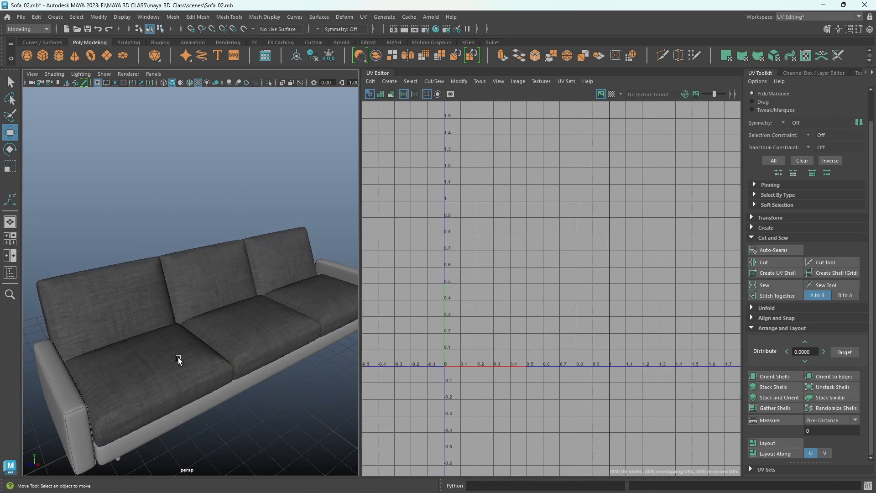
left_click(172, 371)
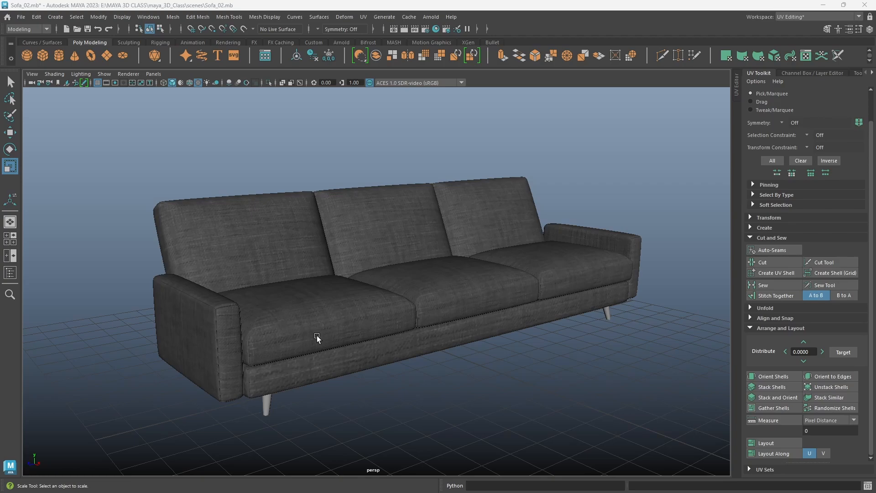
- Select all the sofa's fabric-covered parts without the legs and lay out their UV shells together in the UV Editor
left_click_drag(445, 328, 475, 327, "alt")
right_click_drag(475, 327, 348, 314, "alt")
left_click_drag(489, 293, 457, 292, "alt")
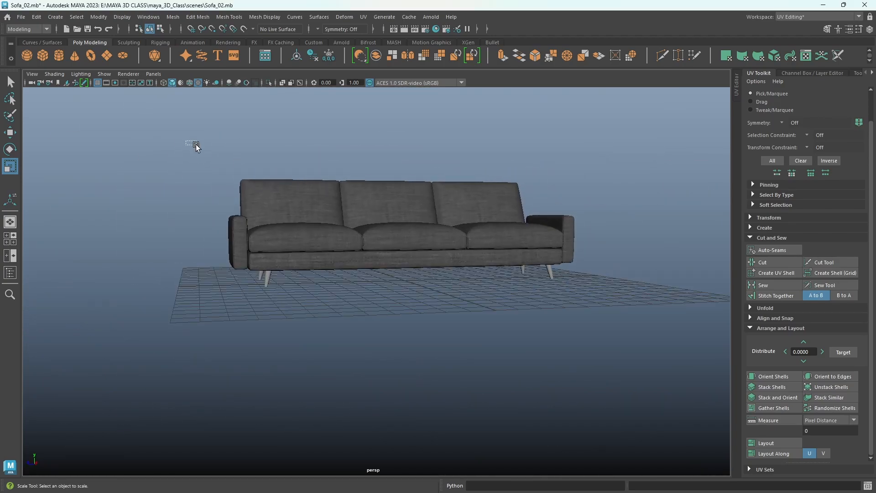
left_click_drag(196, 145, 607, 255)
left_click_drag(628, 300, 463, 322, "alt")
left_click_drag(347, 282, 299, 277)
left_click_drag(467, 297, 455, 315, "alt")
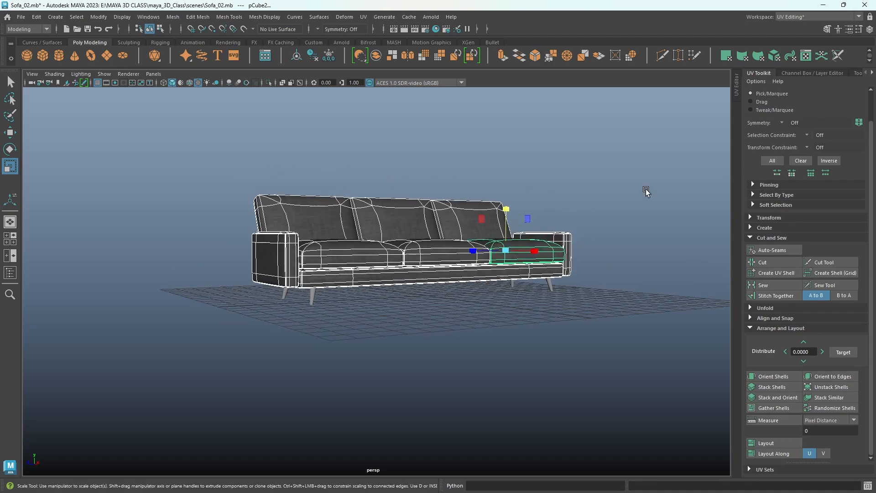
left_click(736, 94)
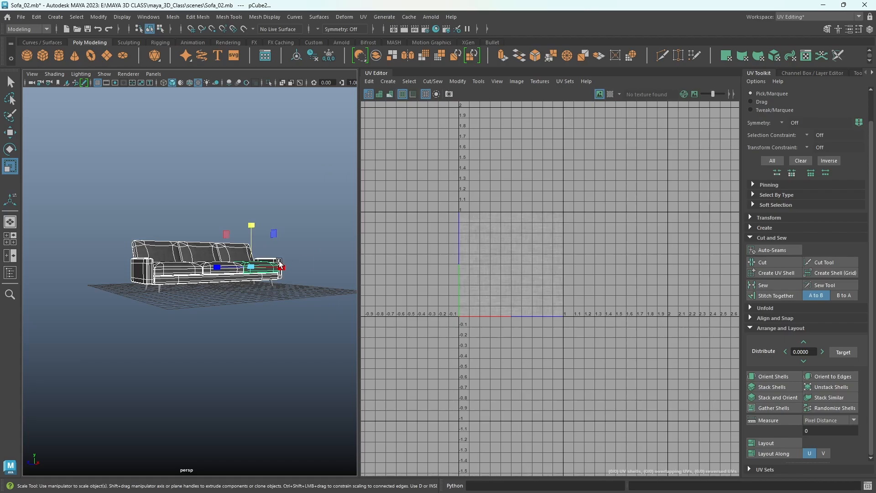
left_click(783, 440)
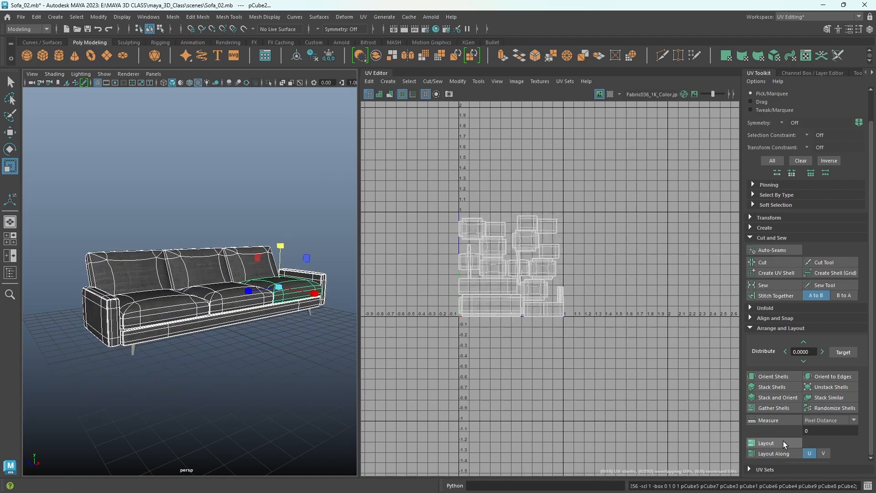
- Select all the laid-out UV shells and scale them down slightly so they sit inside the 0 to 1 tile's borders
right_click_drag(299, 219, 331, 244, "alt")
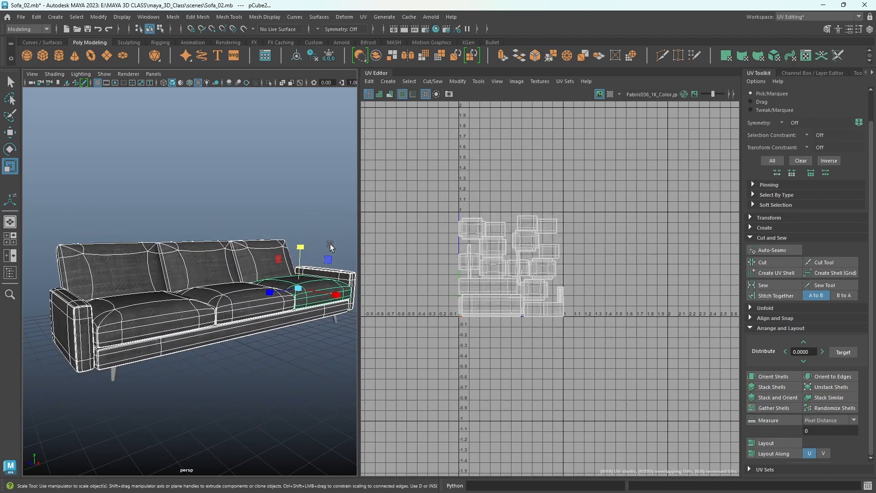
middle_click_drag(171, 345, 209, 308, "alt")
right_click_drag(210, 308, 221, 309, "alt")
left_click_drag(221, 309, 270, 301, "alt")
scroll(489, 255, "up", 5)
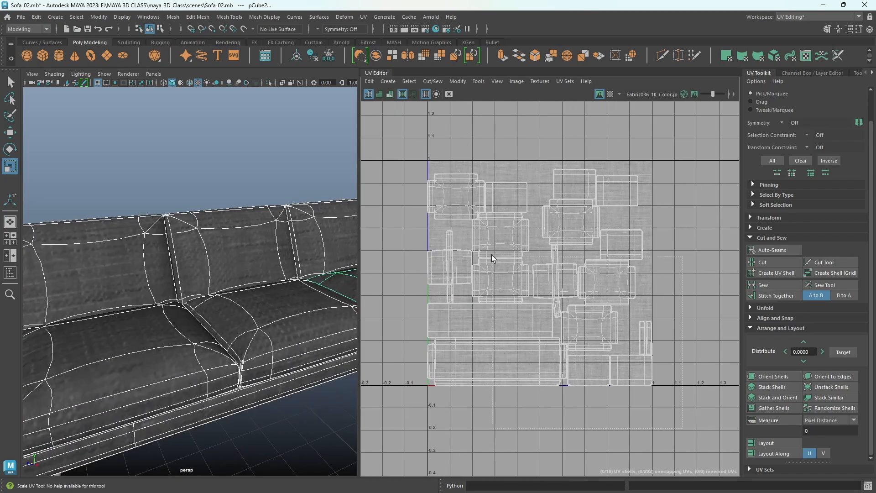
left_click_drag(382, 160, 682, 428)
right_click_drag(576, 230, 532, 215)
left_click_drag(414, 136, 622, 334)
left_click_drag(694, 426, 692, 424)
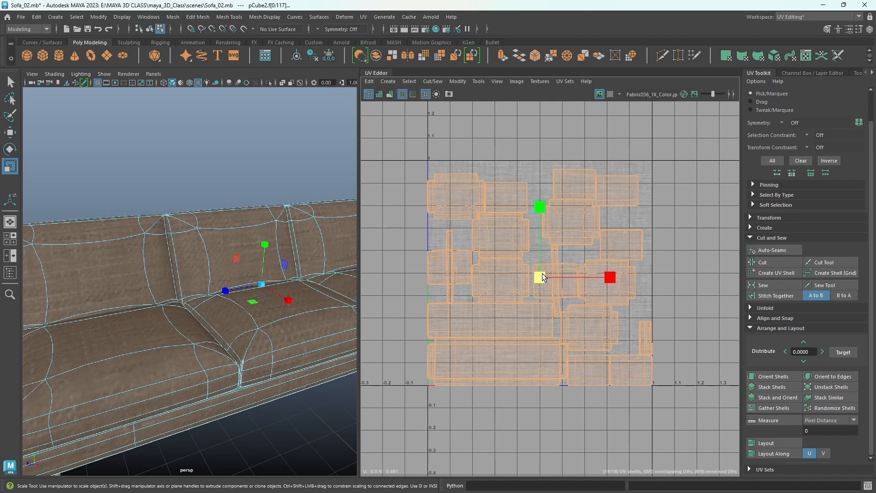
left_click_drag(543, 273, 539, 273)
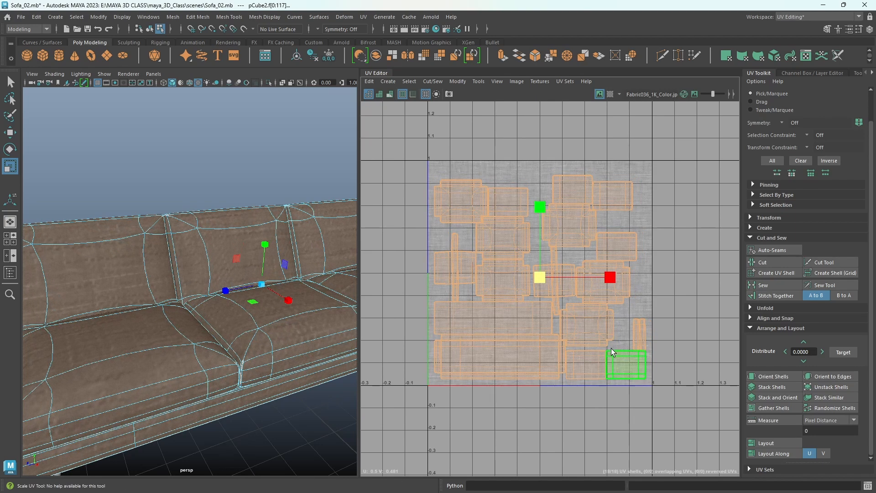
- Select the six large cross-shaped cushion shells in the new layout and stack them with Stack Similar
left_click(578, 320)
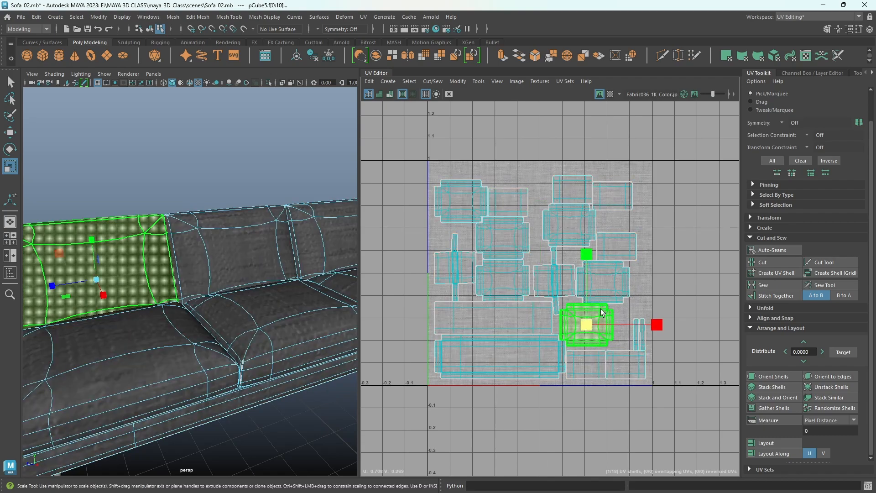
left_click(605, 283, "shift")
left_click(568, 225, "shift")
left_click(496, 275, "shift")
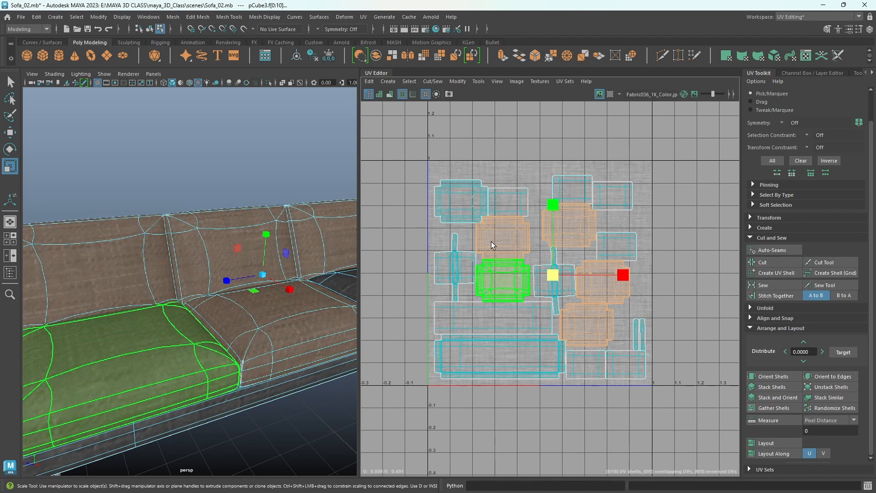
left_click(465, 204, "shift")
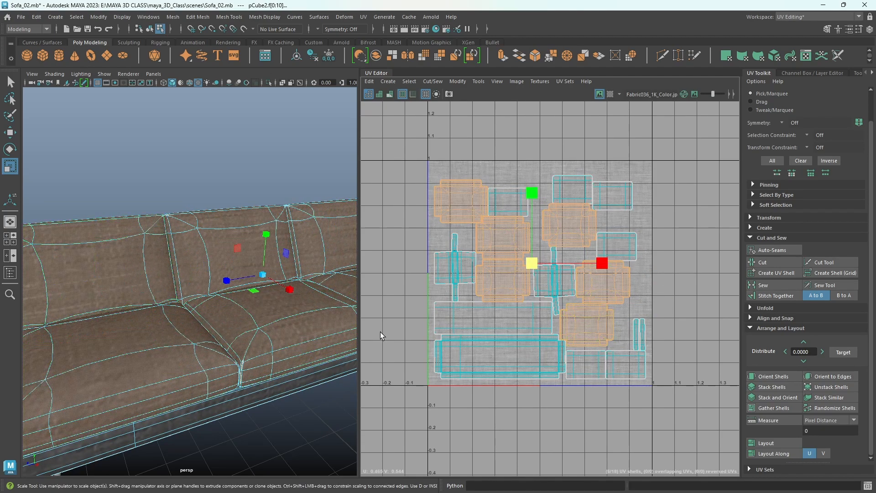
right_click_drag(333, 343, 303, 334, "alt")
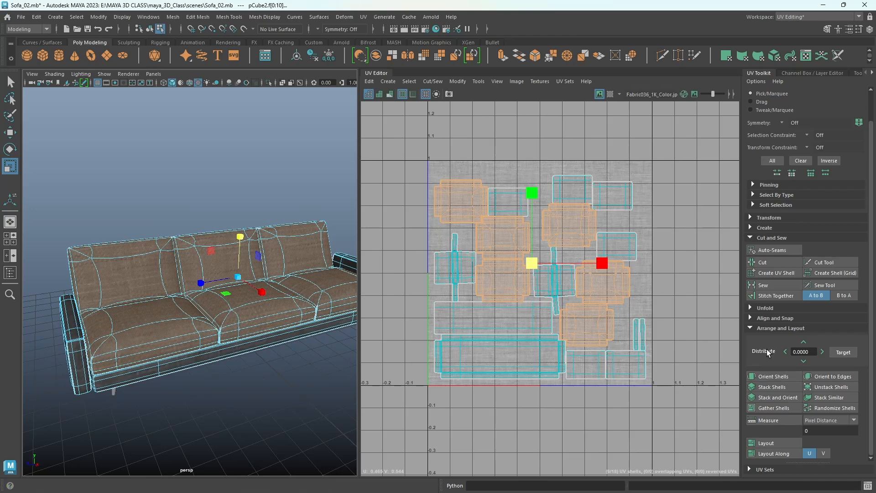
left_click(825, 399)
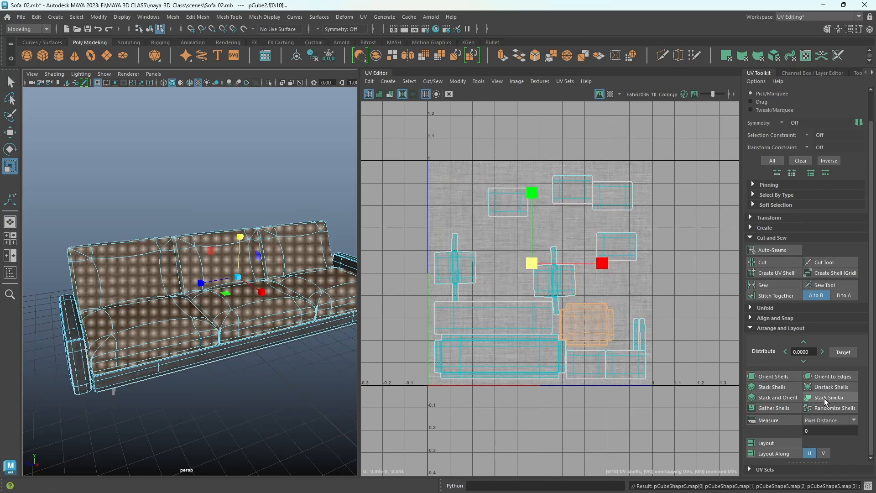
- Select the six small rectangular cushion shells in the layout and stack them with Stack Similar
left_click(511, 207)
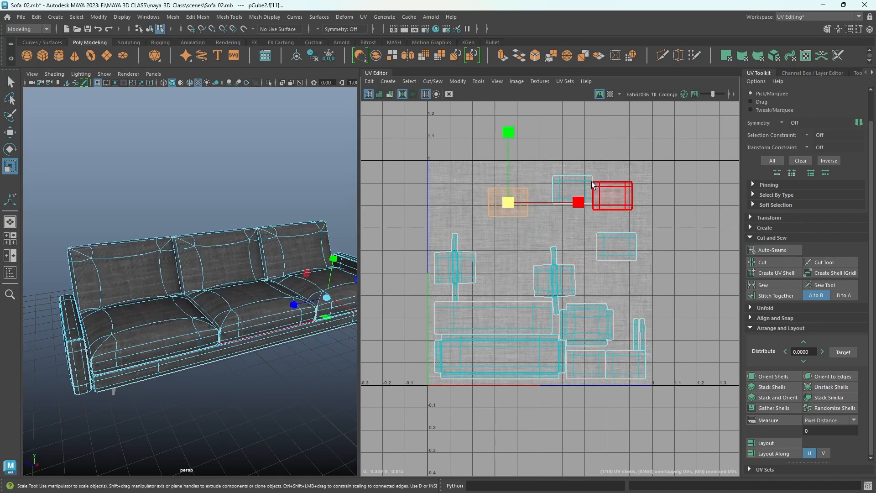
left_click(589, 187, "shift")
left_click(622, 193, "shift")
left_click(625, 249, "shift")
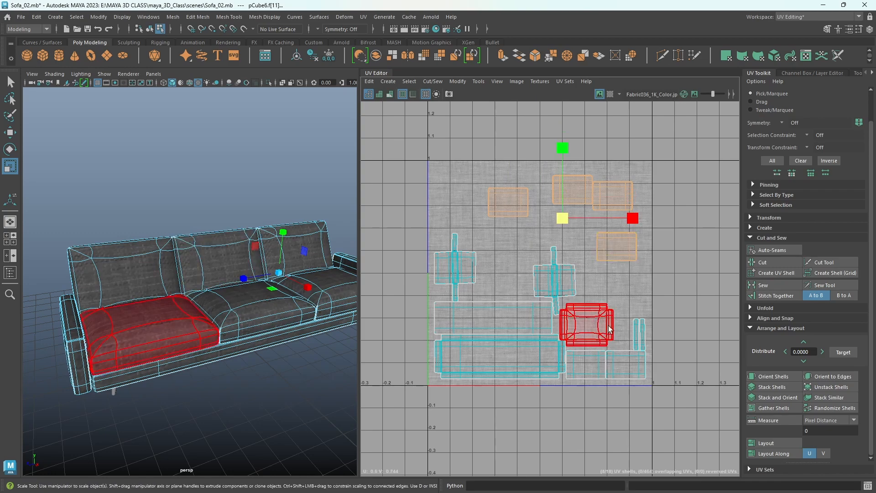
left_click(620, 361, "shift")
left_click(595, 364, "shift")
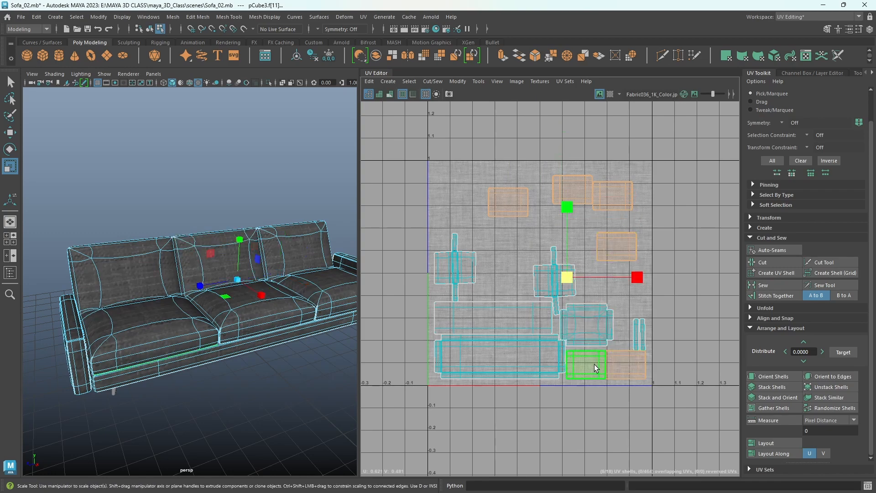
left_click(823, 400)
- Select the two armrests' cross-shaped UV shells and examine their shape and spacing in the UV Editor
left_click(535, 336)
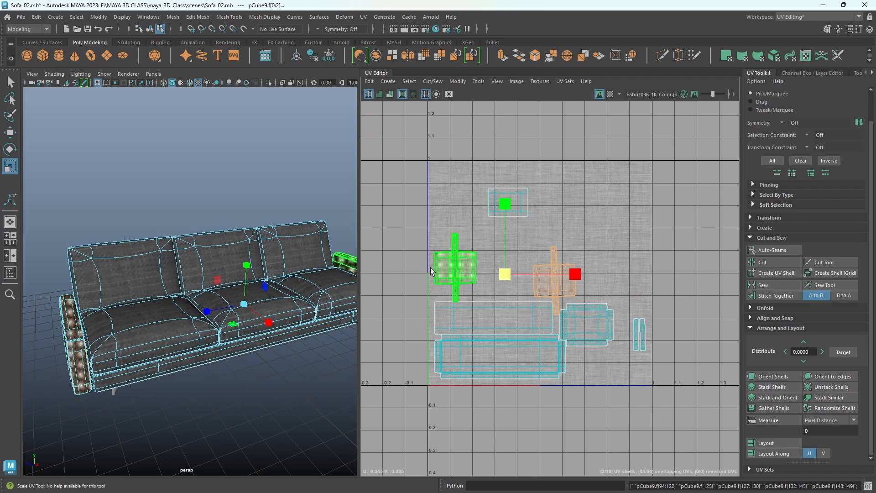
scroll(645, 345, "up", 6)
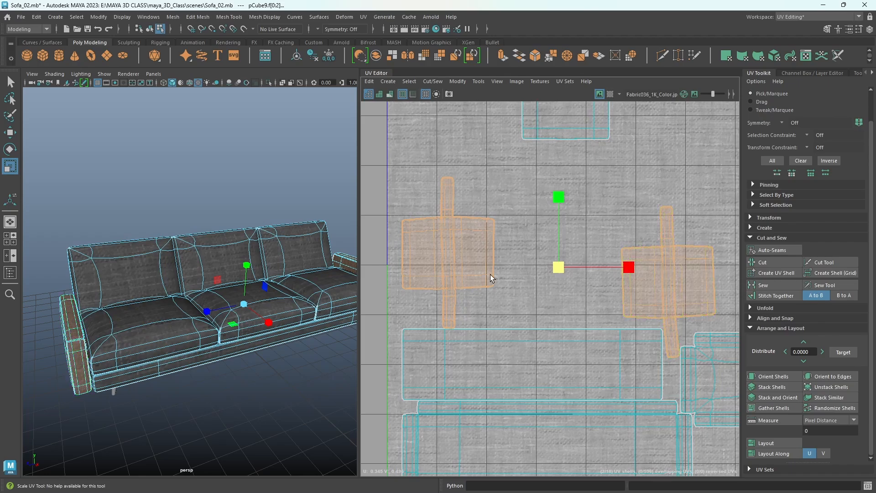
right_click_drag(675, 282, 527, 273, "alt")
middle_click_drag(661, 284, 581, 282, "alt")
right_click_drag(639, 288, 584, 285, "alt")
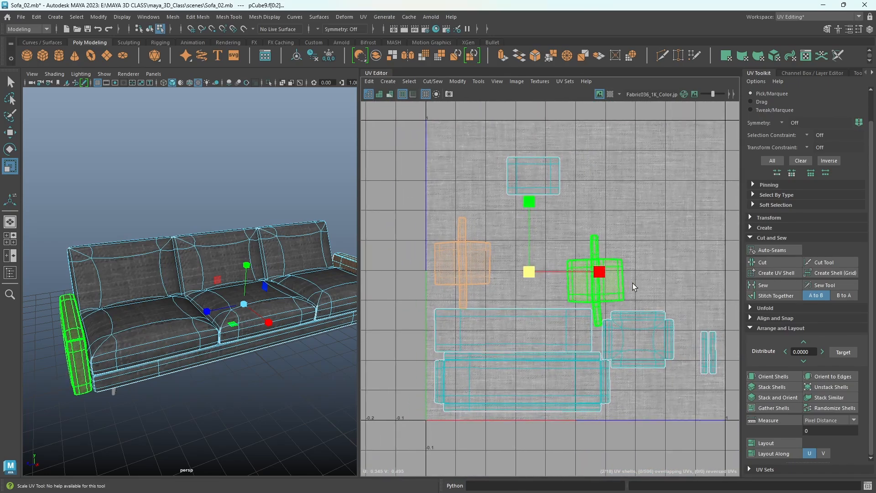
middle_click_drag(632, 288, 596, 263, "alt")
right_click_drag(642, 249, 589, 244, "alt")
middle_click_drag(589, 244, 592, 288, "alt")
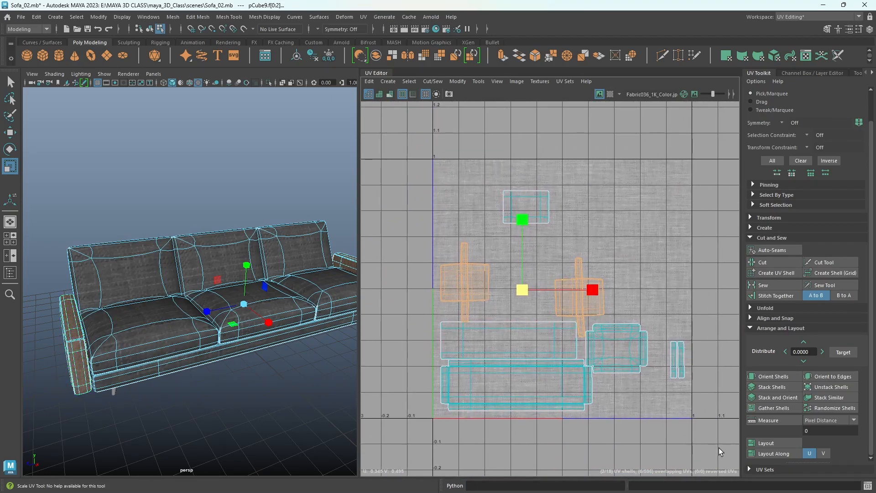
- Move the stacked rectangular cushion shells toward the tile's upper-left corner and spread the shell groups apart within the 0 to 1 tile
left_click_drag(699, 438, 400, 182)
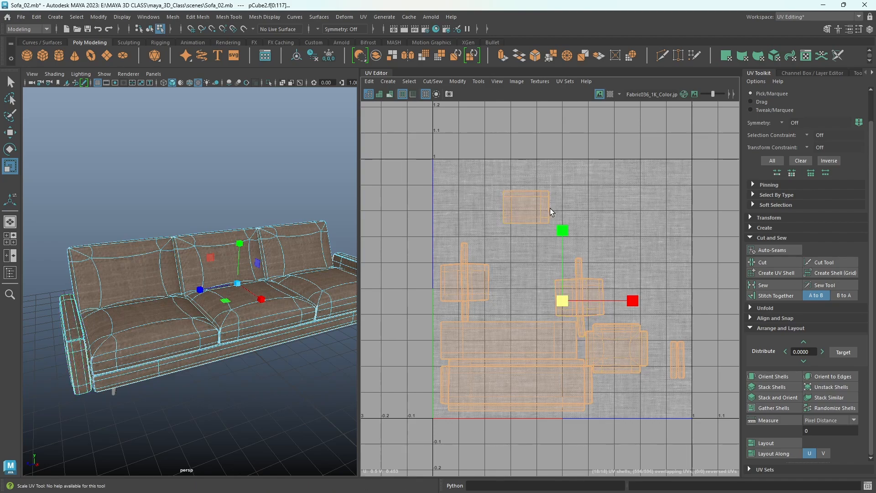
left_click(545, 223)
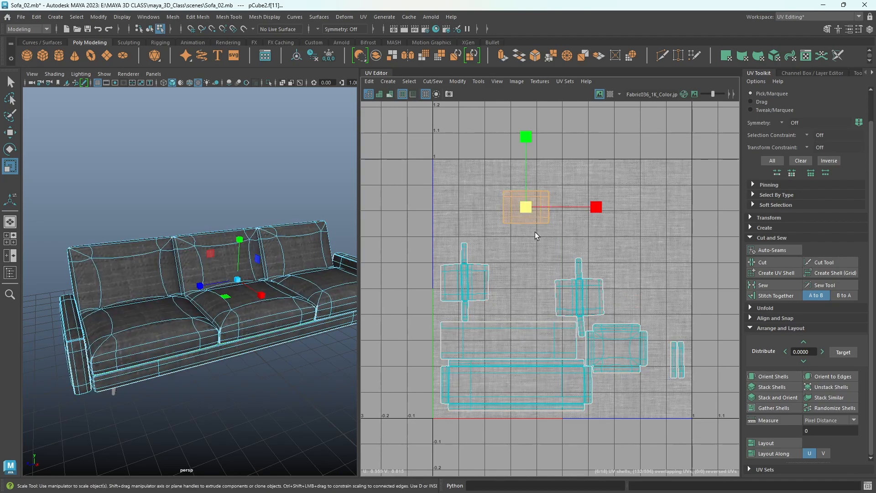
key("w")
left_click_drag(528, 213, 475, 193)
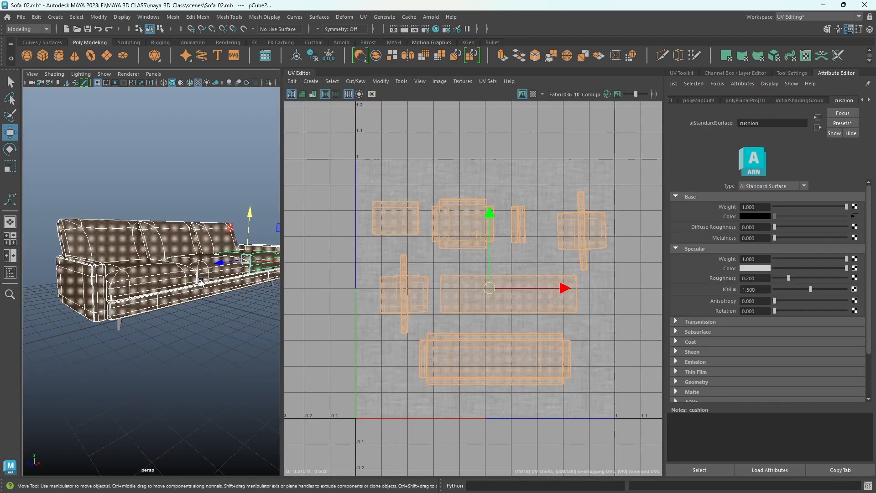
- Select the seat cushion beside the near armrest and open the 2D placement settings of the cushion material's base color texture
left_click(157, 274)
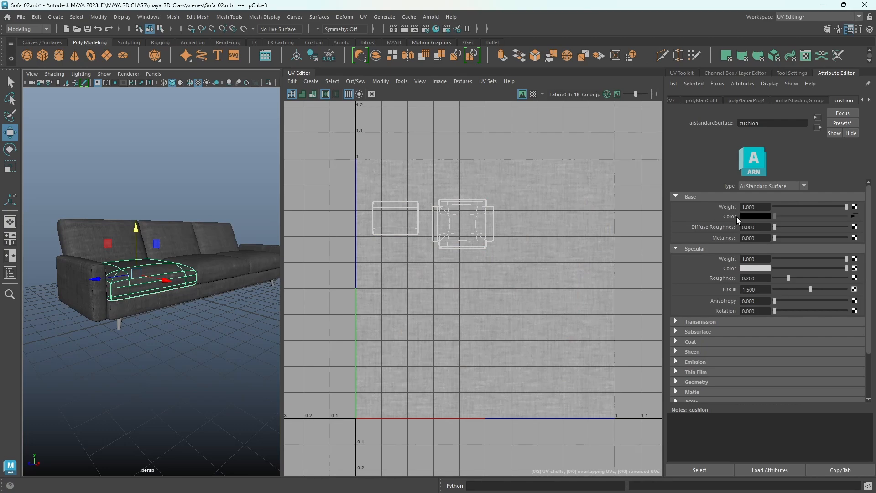
left_click(854, 217)
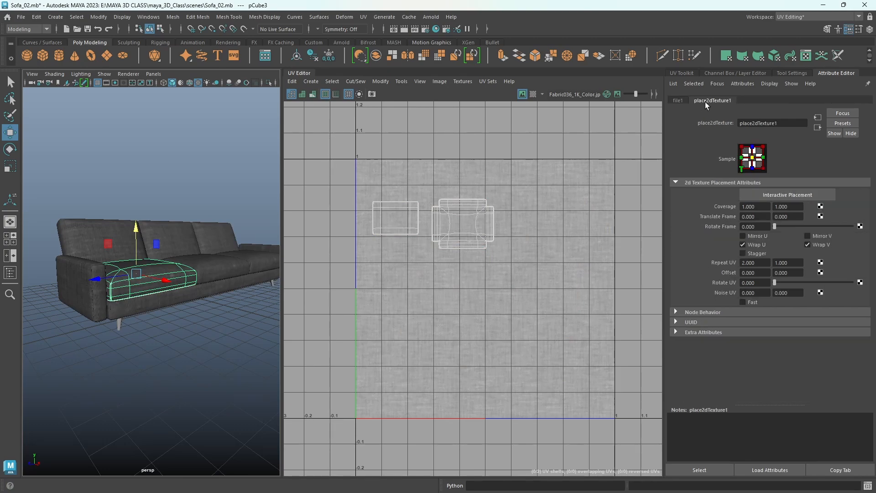
key("ctrl+z")
- Set the fabric texture's Repeat UV to 5 in both directions
double_click(756, 263)
type("5")
key("Tab")
type("5")
key("Return")
- Examine the scale and weave direction of the repeated fabric on the sofa's armrest and seat cushion from near and far
scroll(157, 282, "up", 4)
mouse_move(159, 302)
left_mouse_down("alt")
mouse_move(155, 270)
mouse_move(168, 283)
mouse_move(165, 308)
left_mouse_up("alt")
scroll(157, 280, "down", 3)
scroll(158, 308, "up", 4)
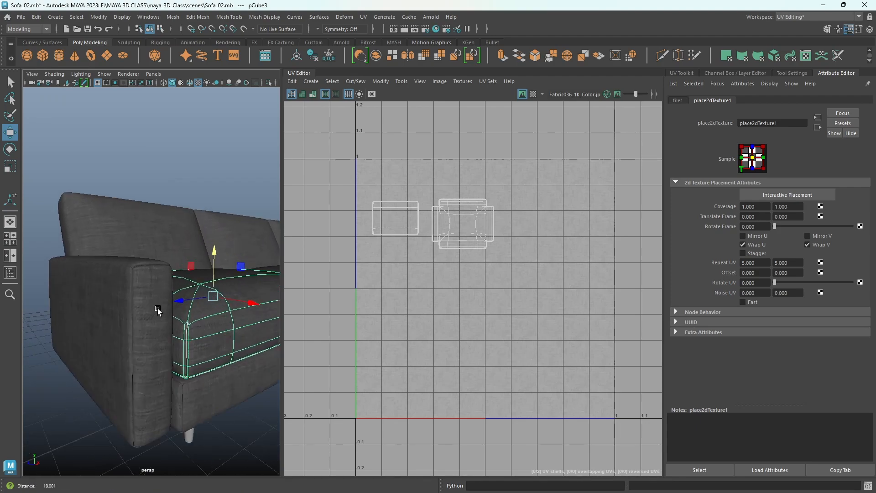
scroll(160, 312, "down", 1)
scroll(159, 314, "up", 3)
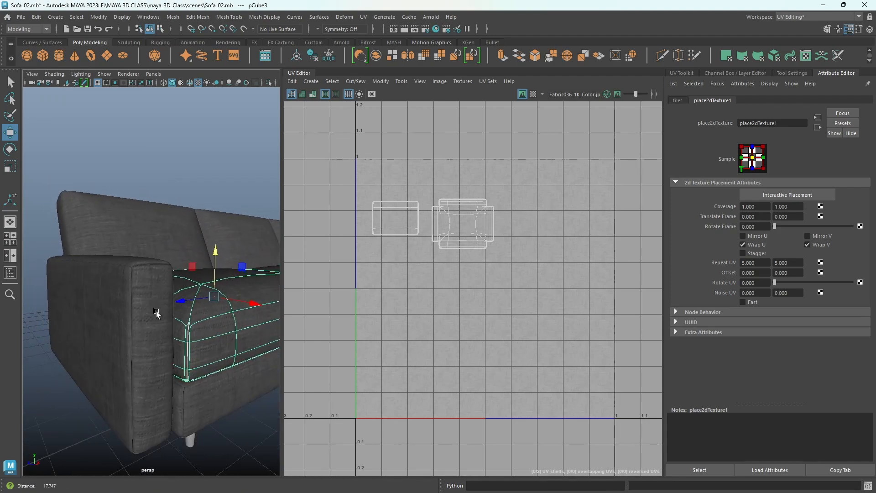
scroll(204, 320, "down", 5)
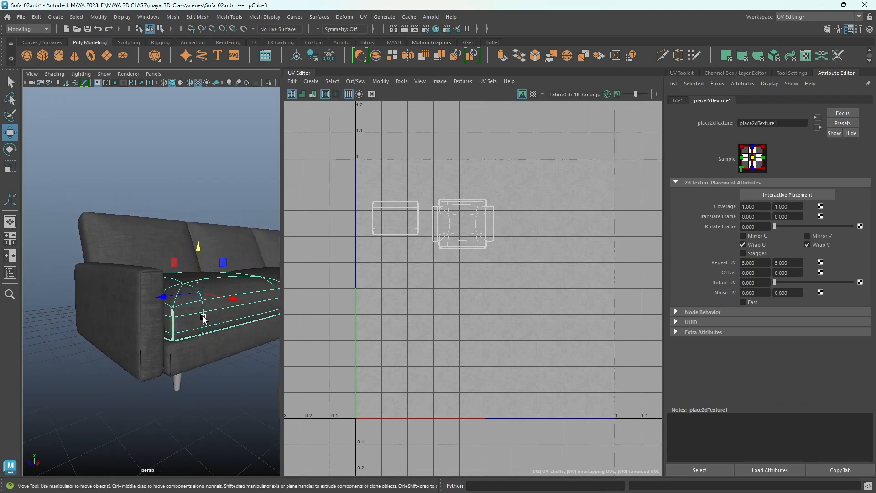
left_click_drag(203, 319, 213, 336, "alt")
- Set the fabric texture's Repeat UV to 8 in both directions and return to the cushion material's attributes
left_click_drag(765, 263, 734, 268)
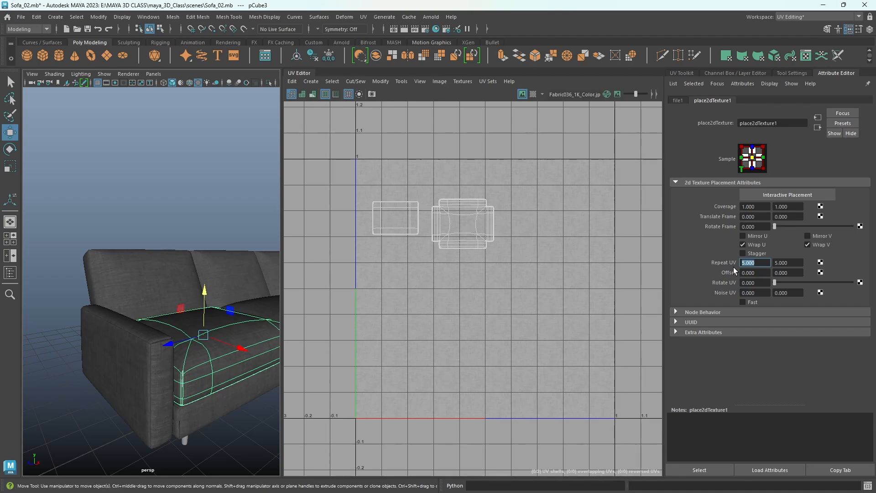
type("8")
key("Return")
left_click_drag(804, 264, 775, 264)
type("8")
key("Return")
left_click_drag(196, 365, 177, 342, "alt")
left_click(818, 126)
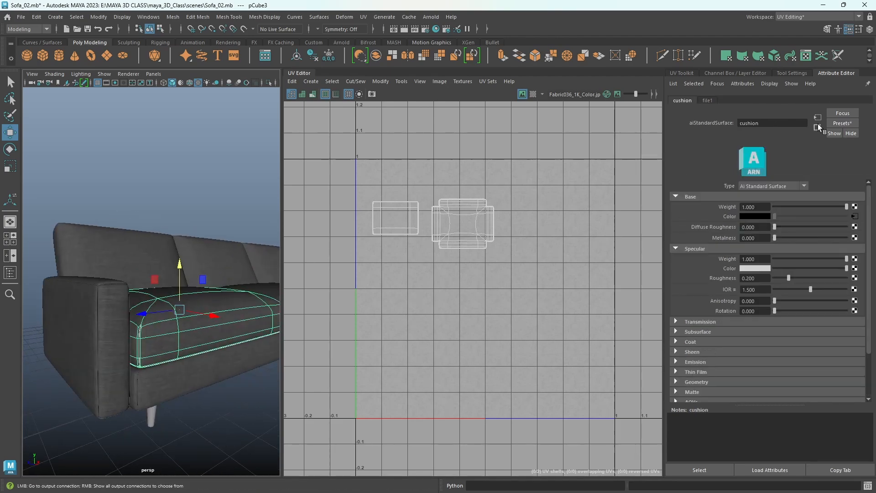